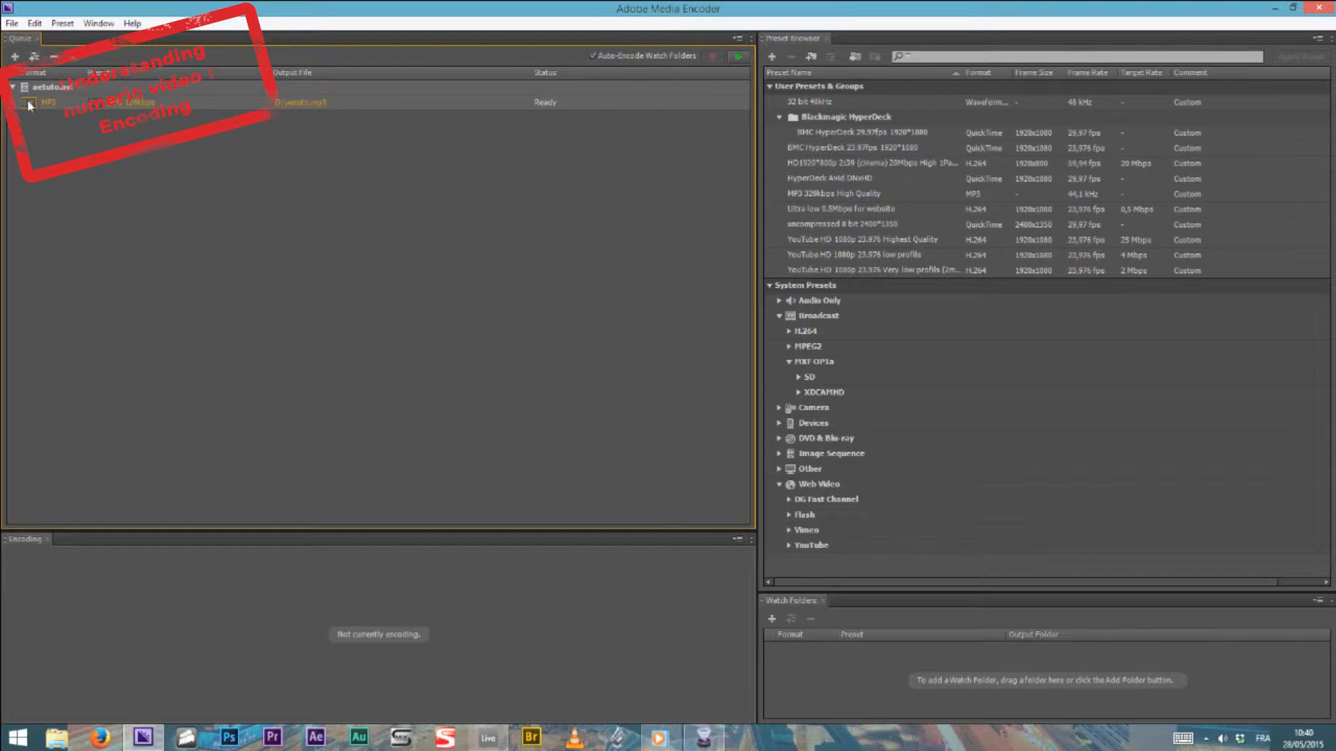
Set the queued clip's output format to H.264 and open its export settings
left_click(28, 103)
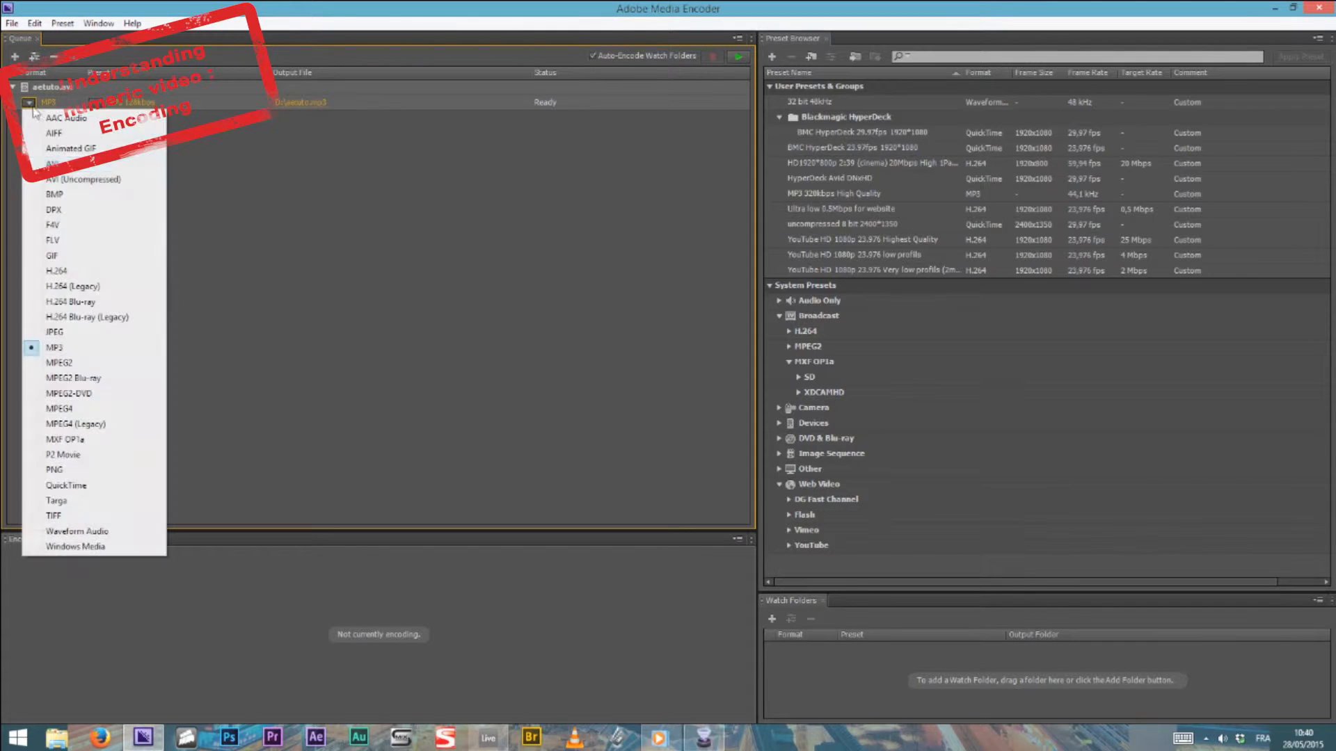
left_click(70, 271)
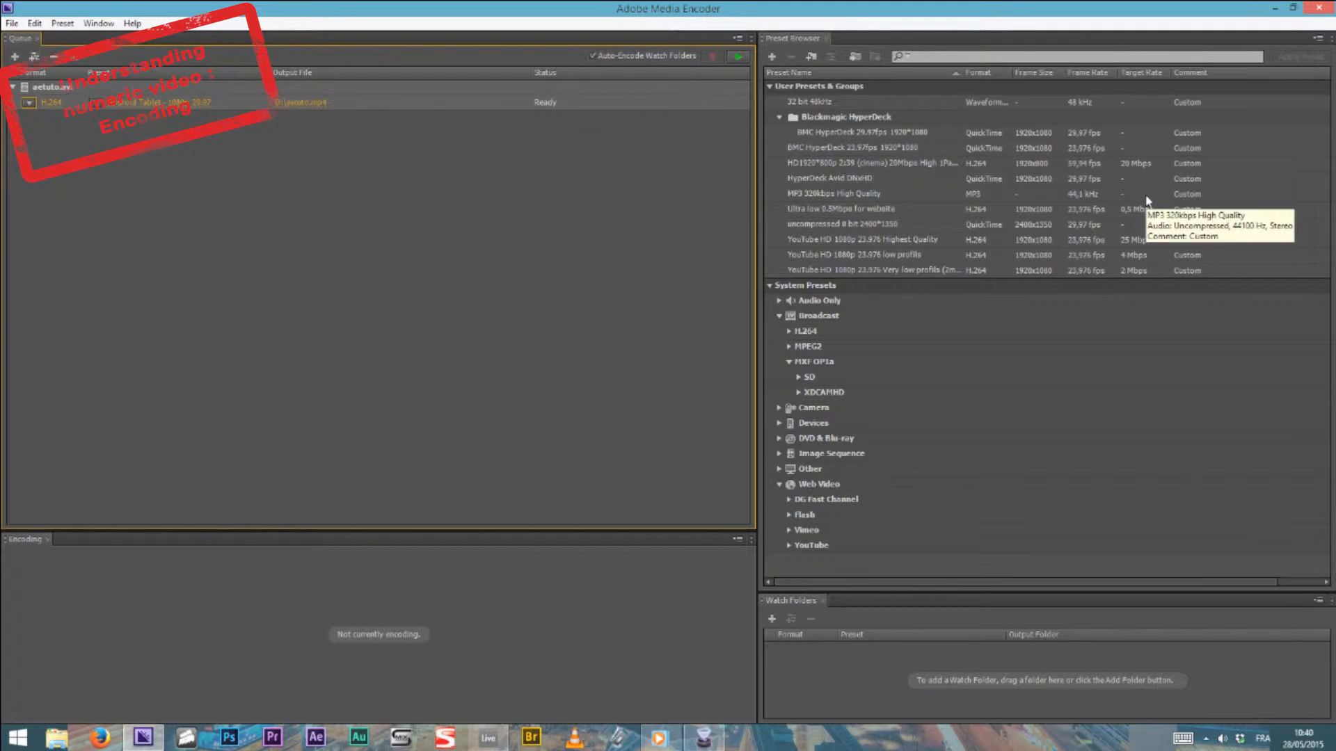
left_click(150, 104)
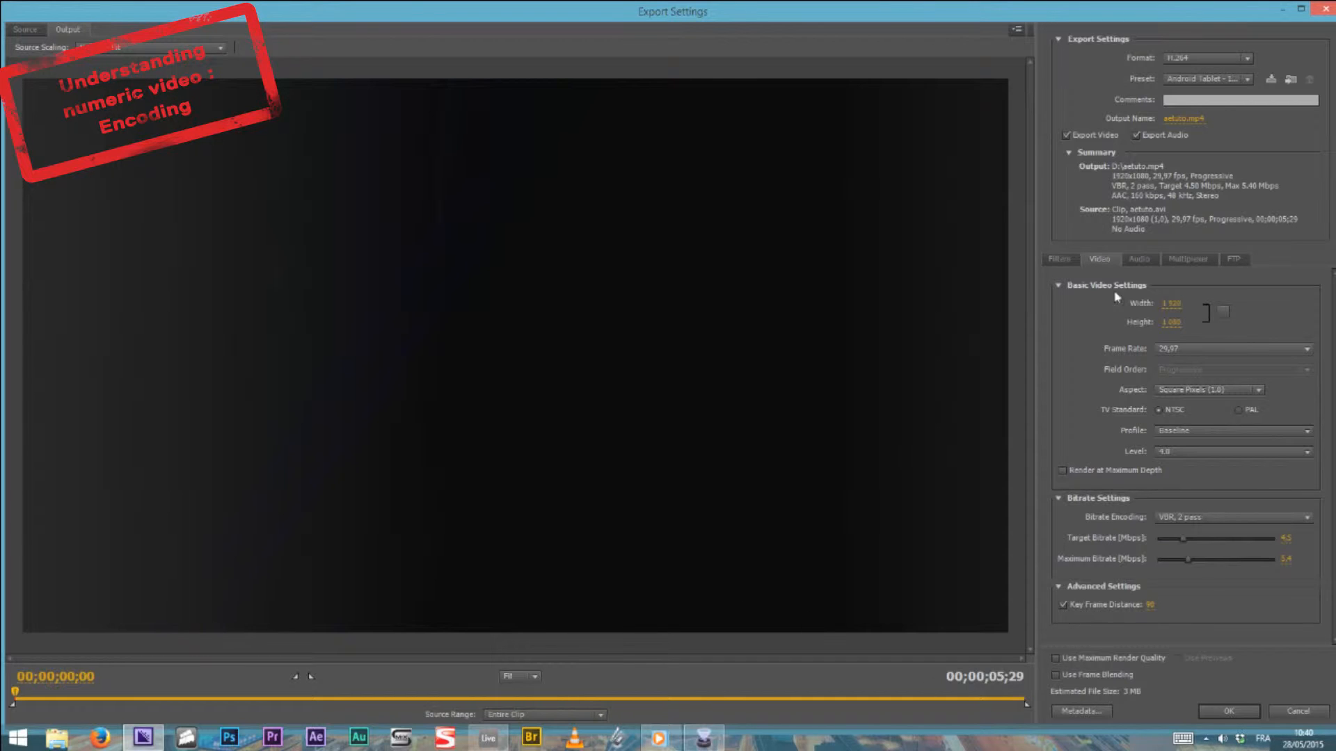
Examine the audio export settings along with the available formats, presets and audio codecs
left_click(1145, 260)
left_click(1185, 58)
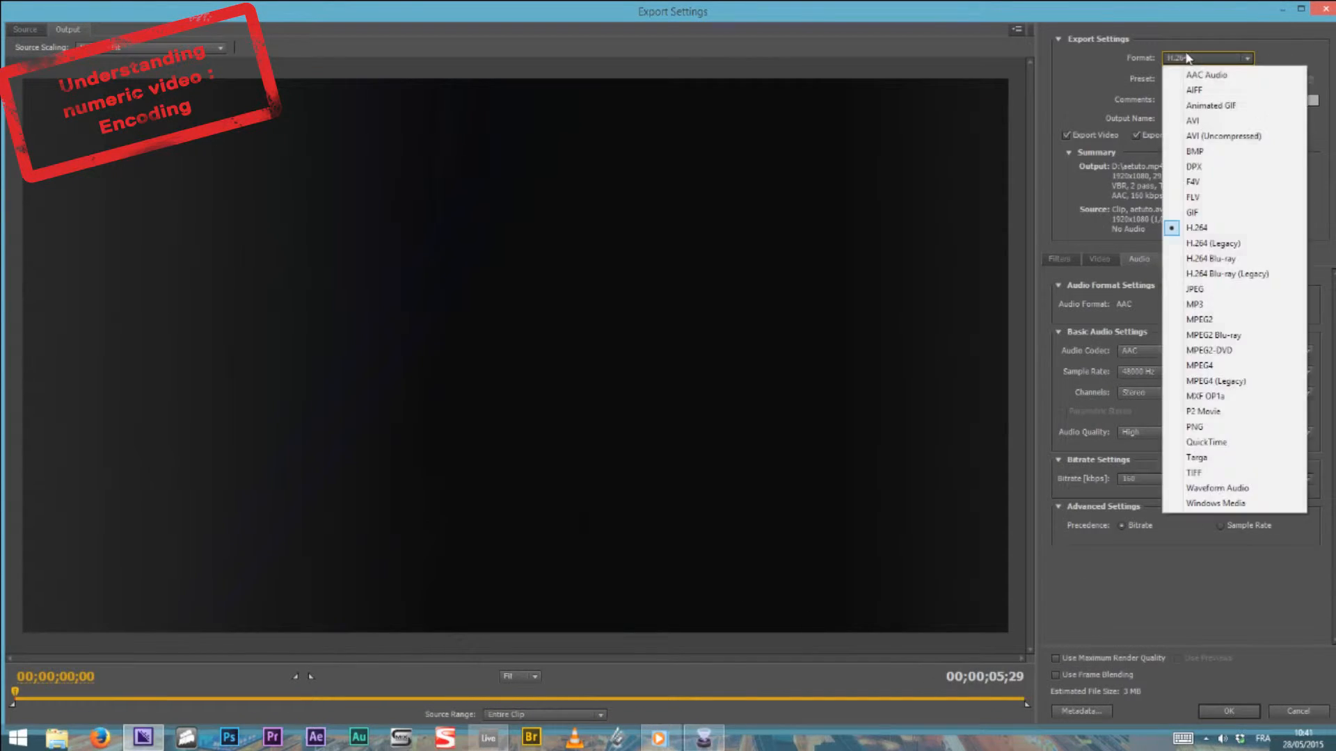
left_click(1138, 75)
left_click(1171, 77)
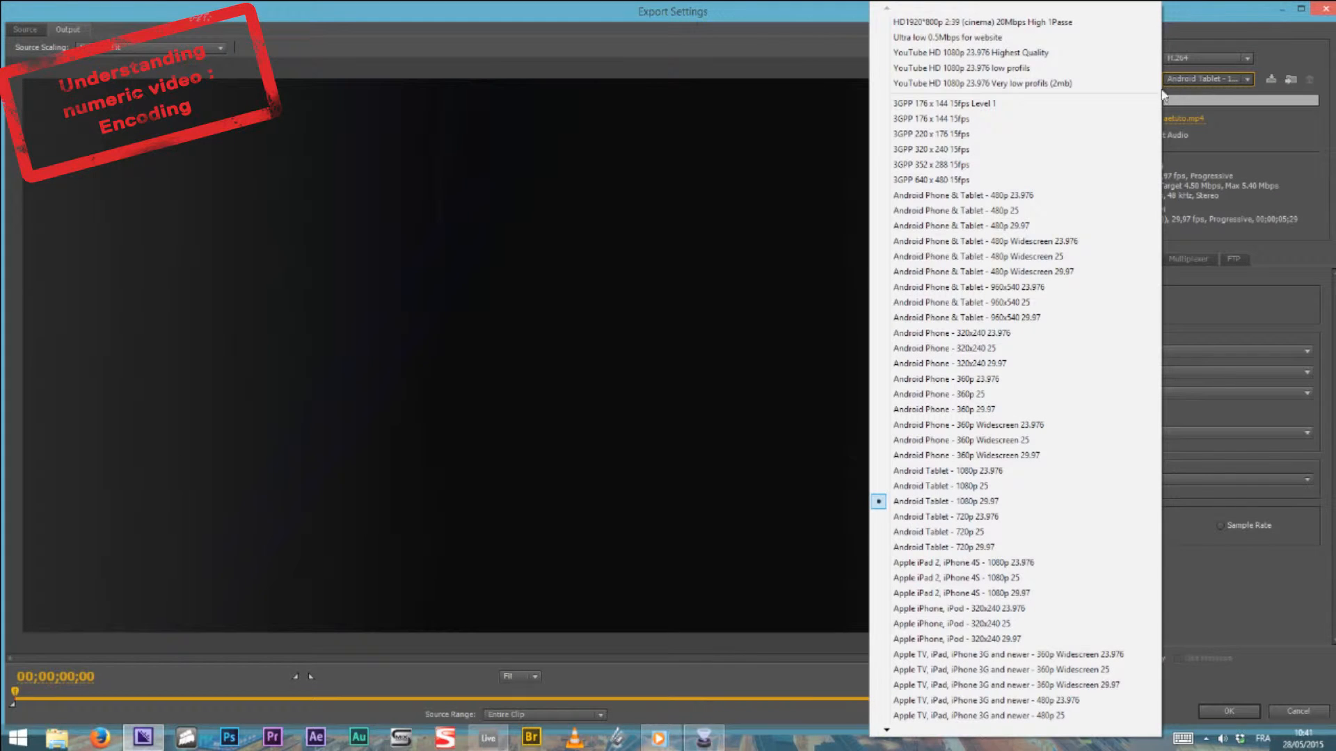
left_click(1205, 35)
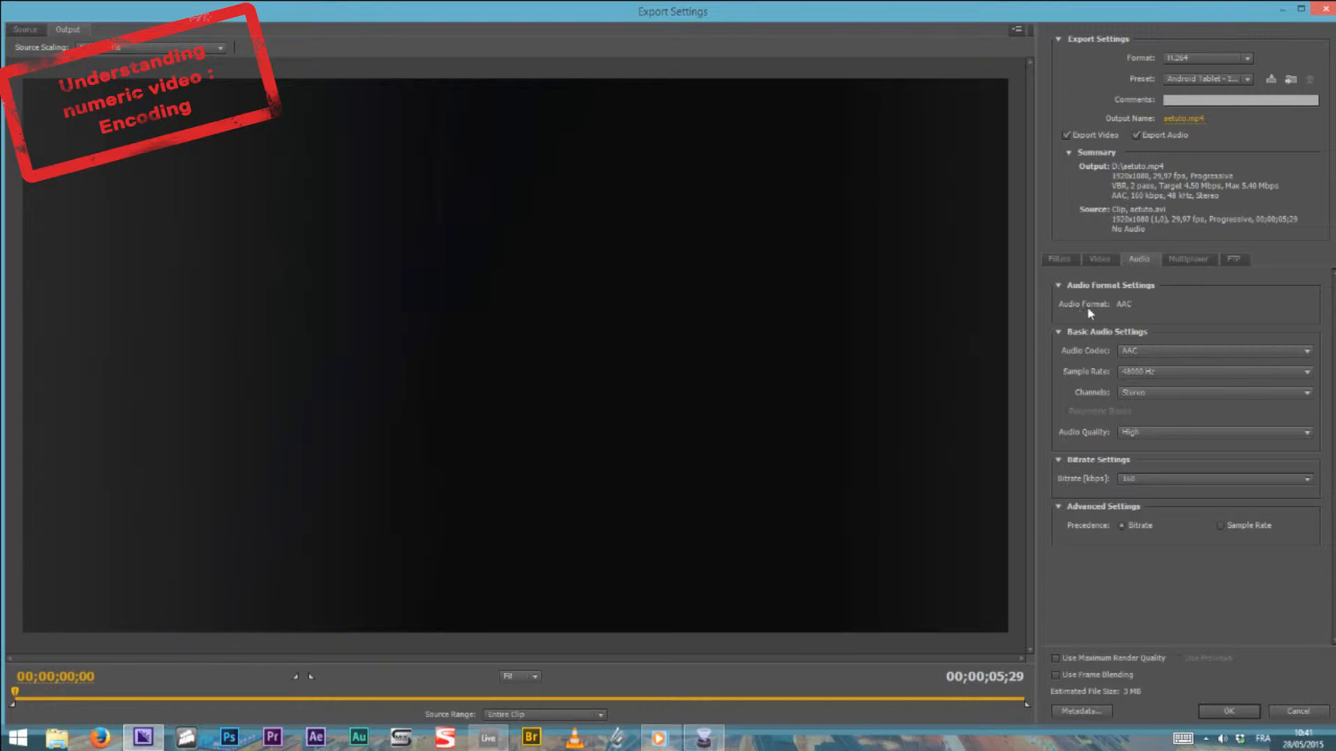
left_click(1127, 351)
left_click(1169, 314)
Compare the audio options of the QuickTime and MPEG2 formats, and return the export format to H.264
left_click(1213, 60)
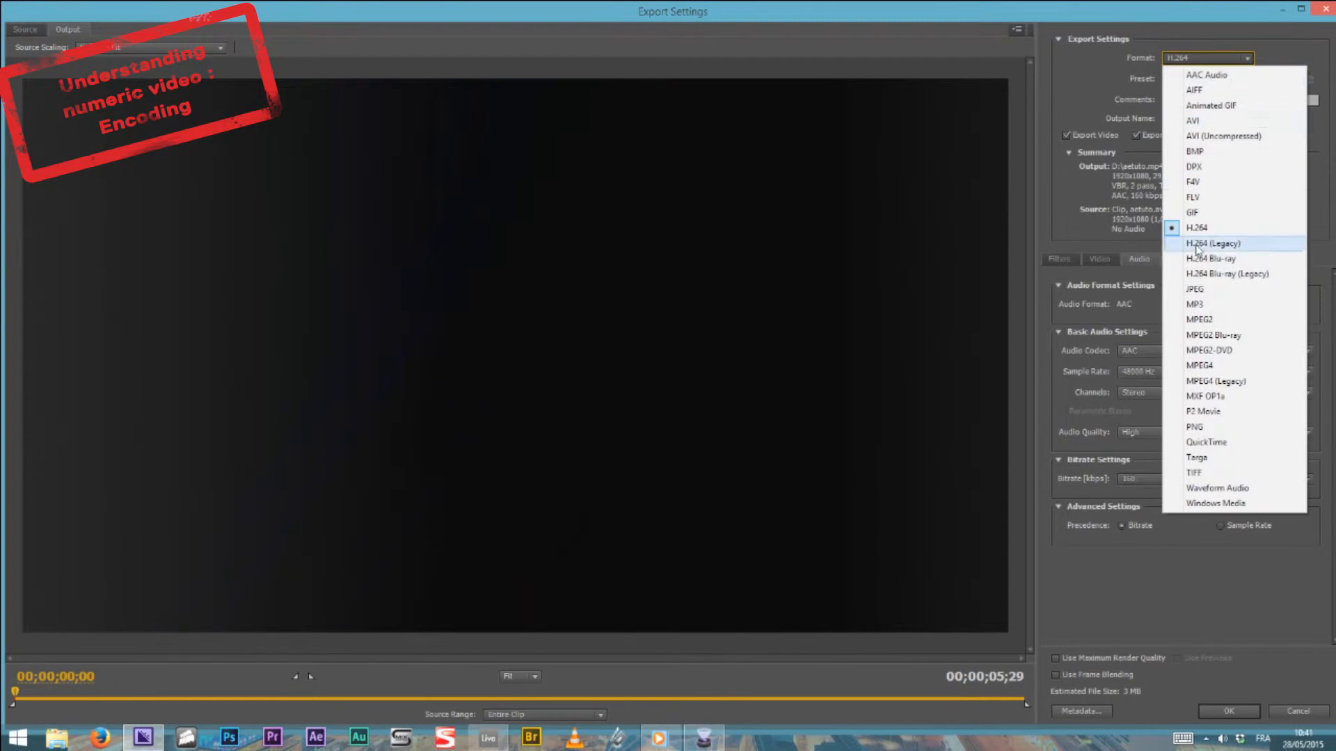
left_click(1214, 442)
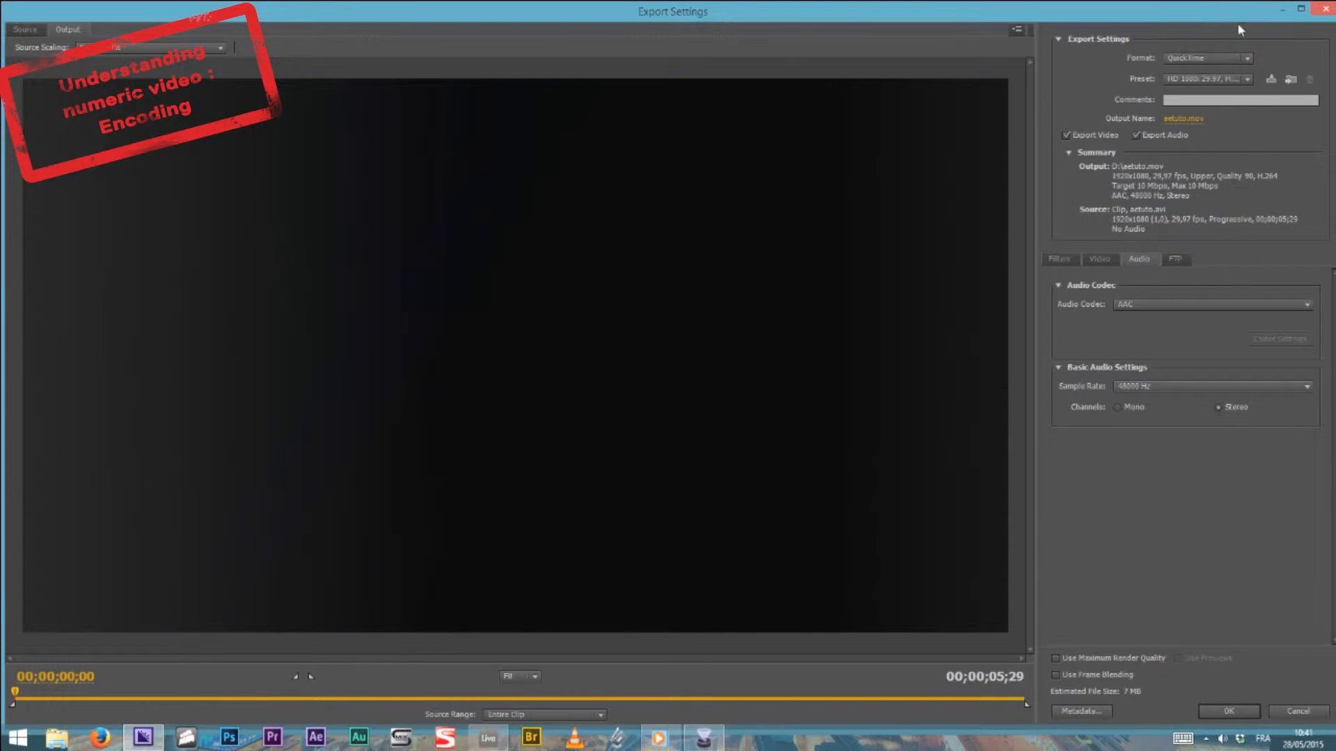
left_click(1214, 58)
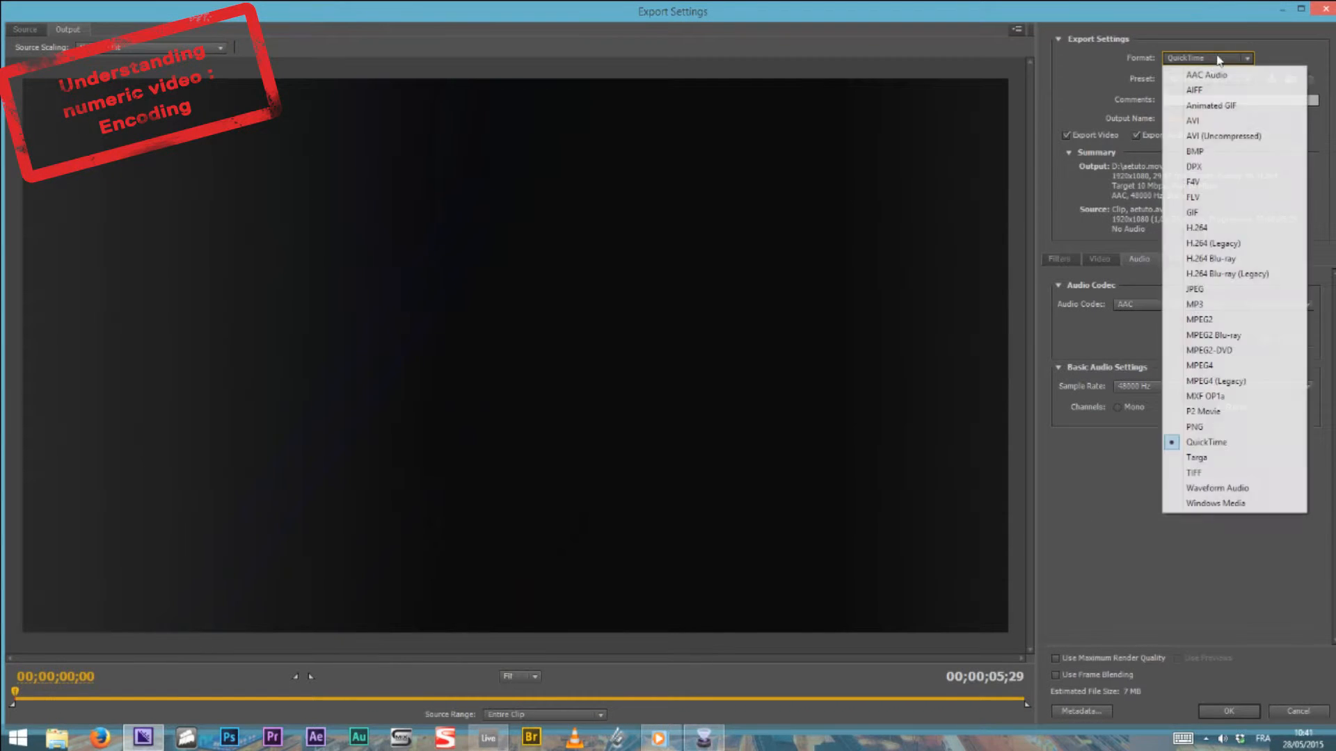
left_click(1227, 321)
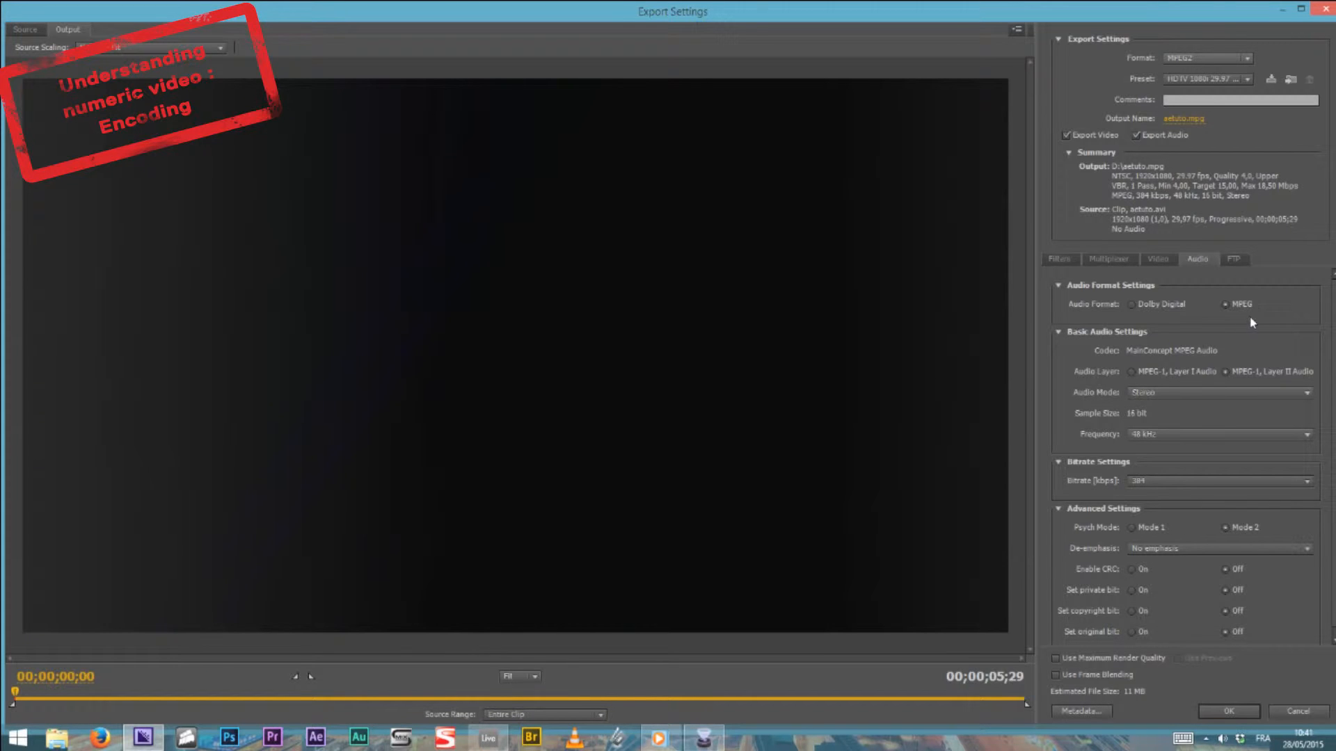
left_click(1223, 57)
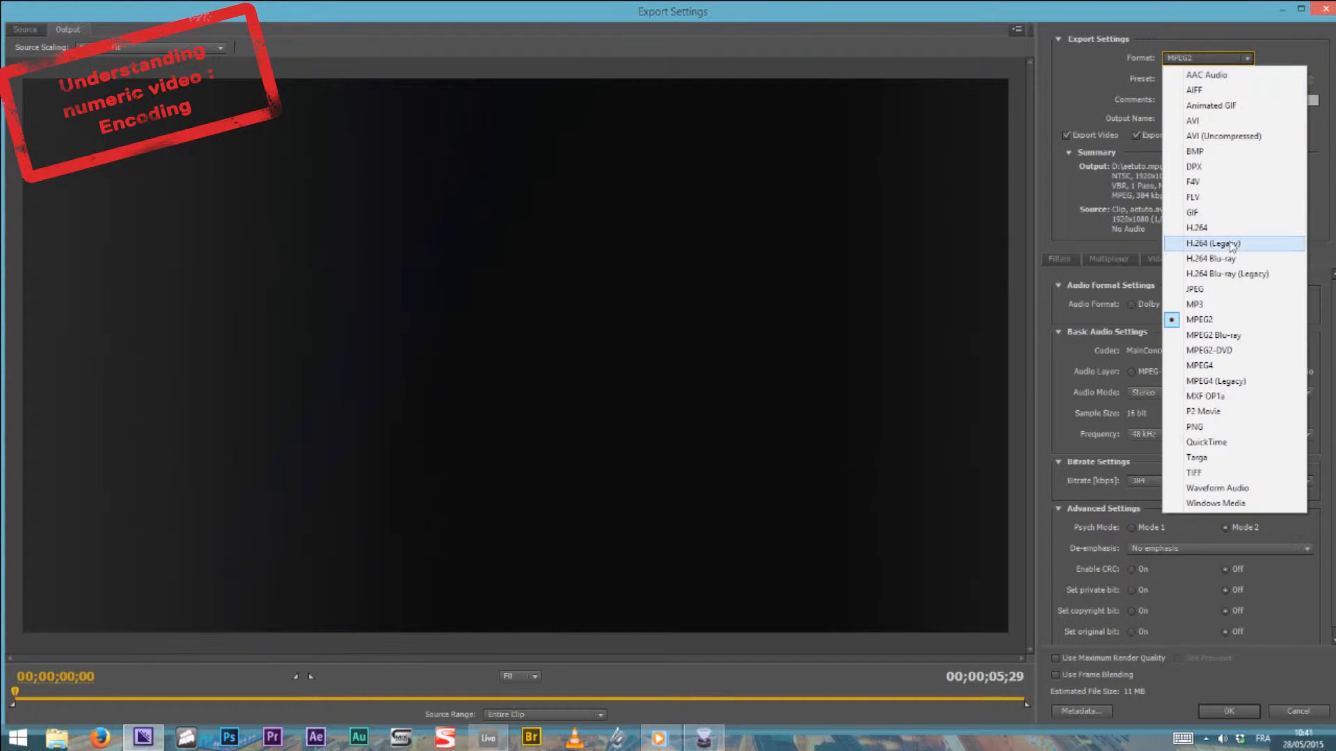
left_click(1209, 232)
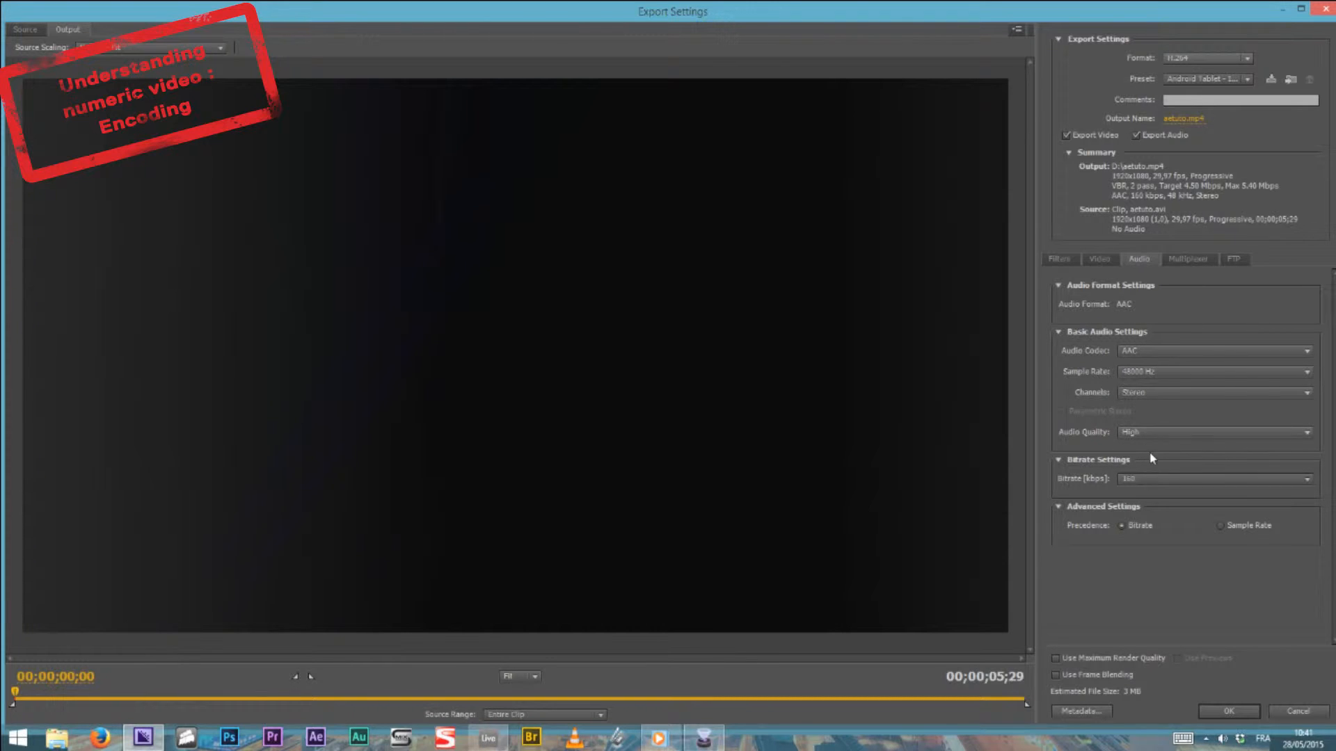
Examine the available choices for the audio sample rate, channels and audio quality
left_click(1138, 373)
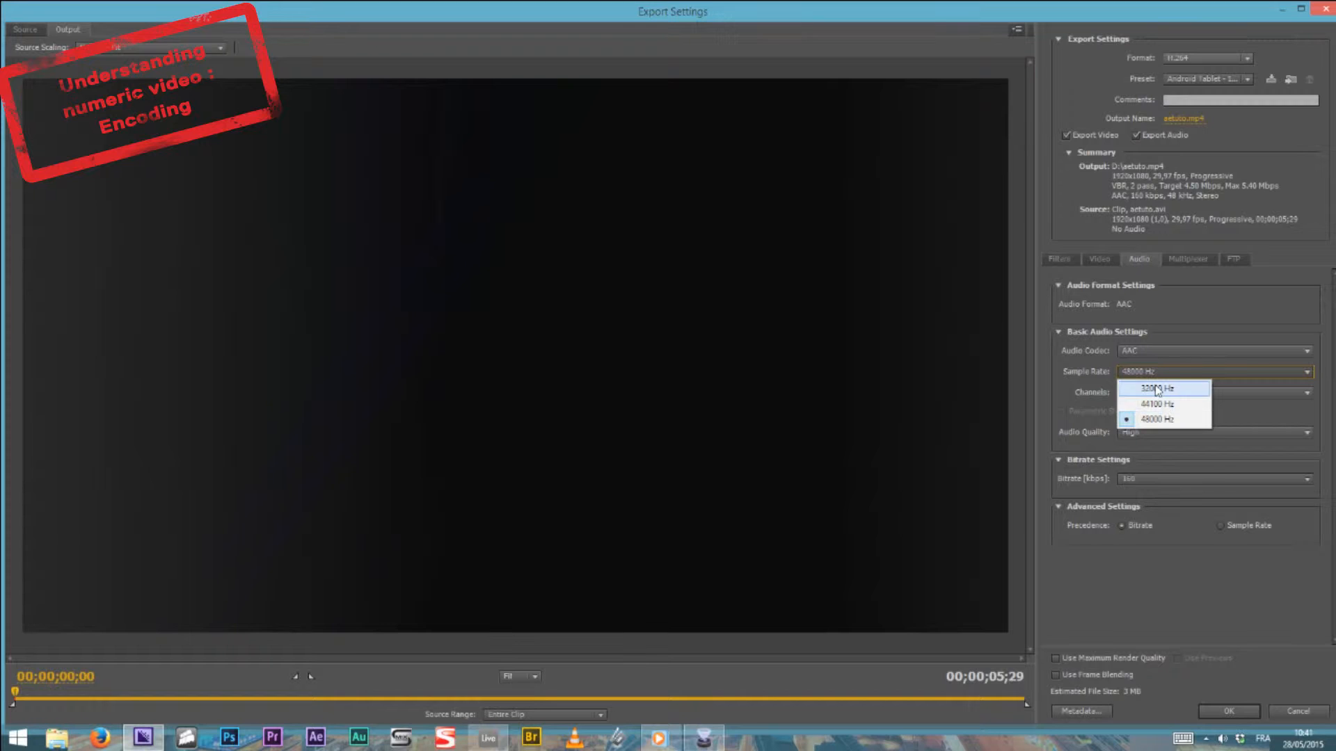
left_click(1090, 376)
left_click(1133, 393)
left_click(1072, 381)
left_click(1155, 443)
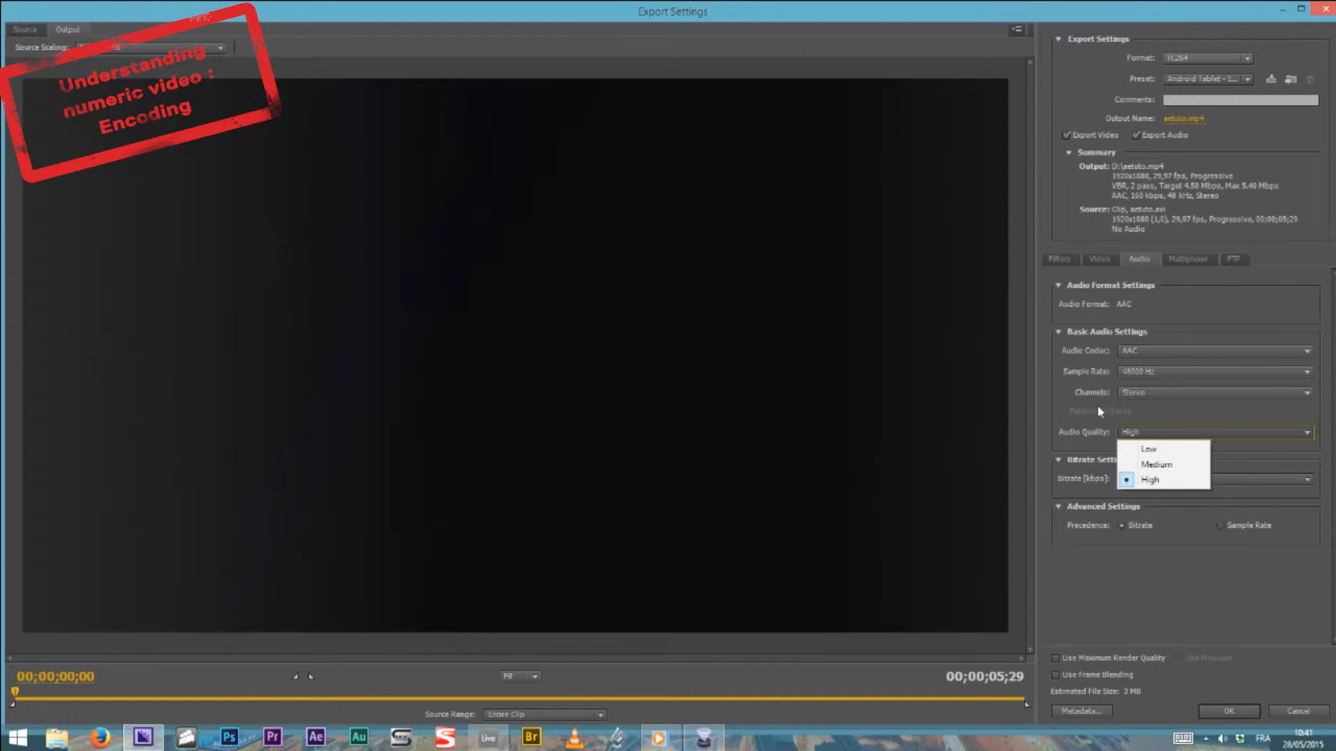
left_click(1059, 389)
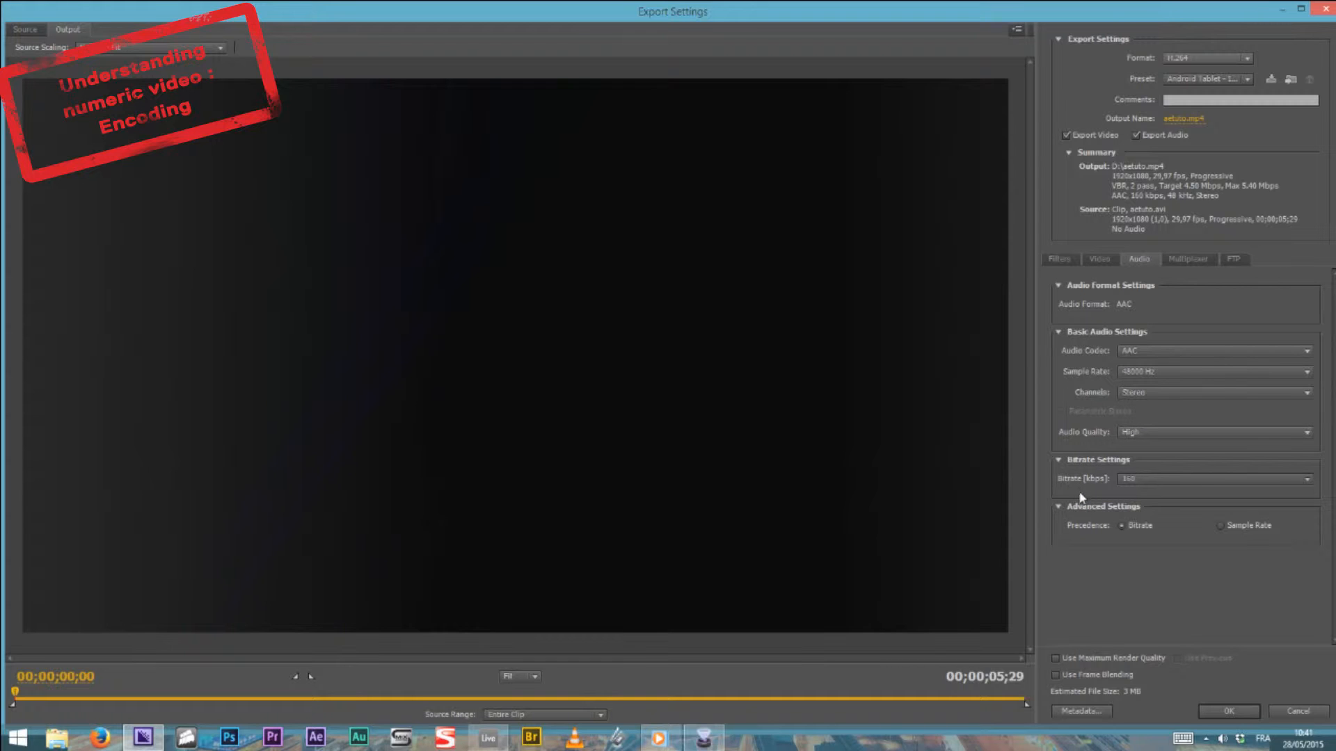
Try an audio bitrate of 320 kbps and settle on 256 kbps
left_click(1149, 480)
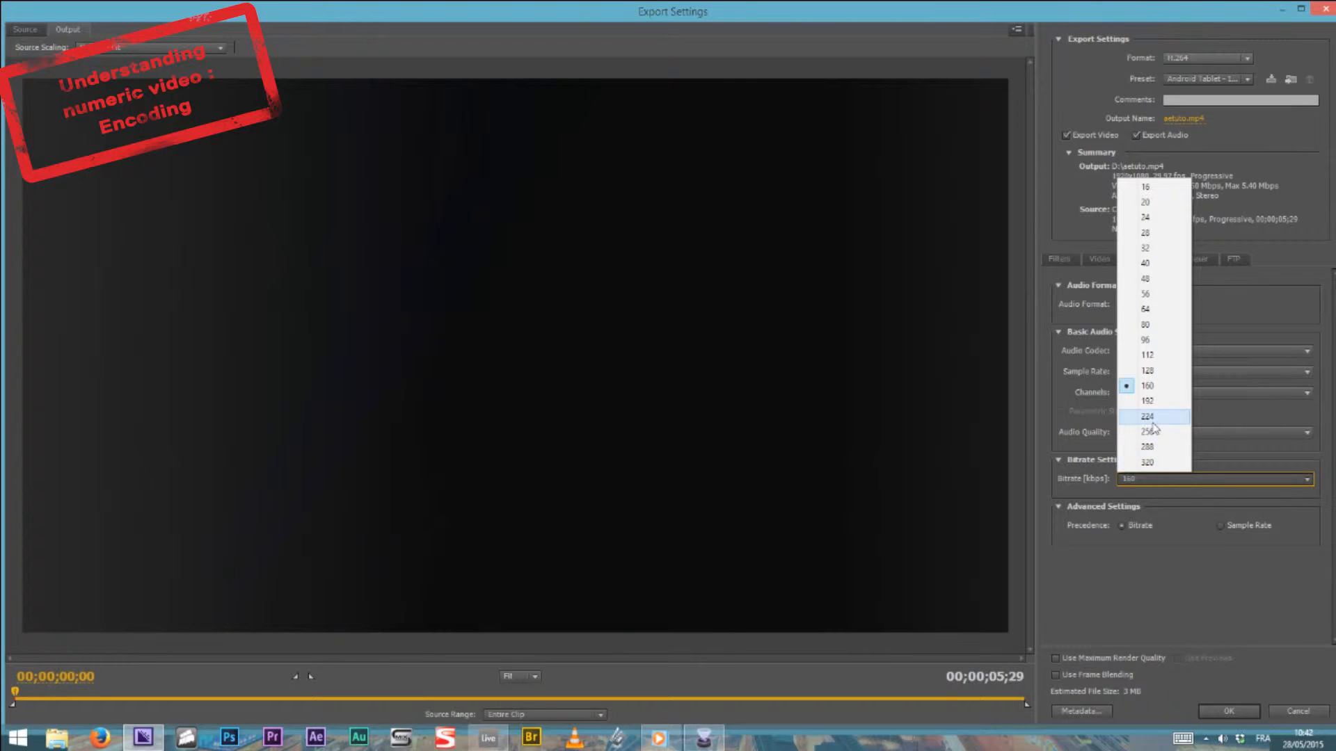
left_click(1144, 463)
left_click(1154, 478)
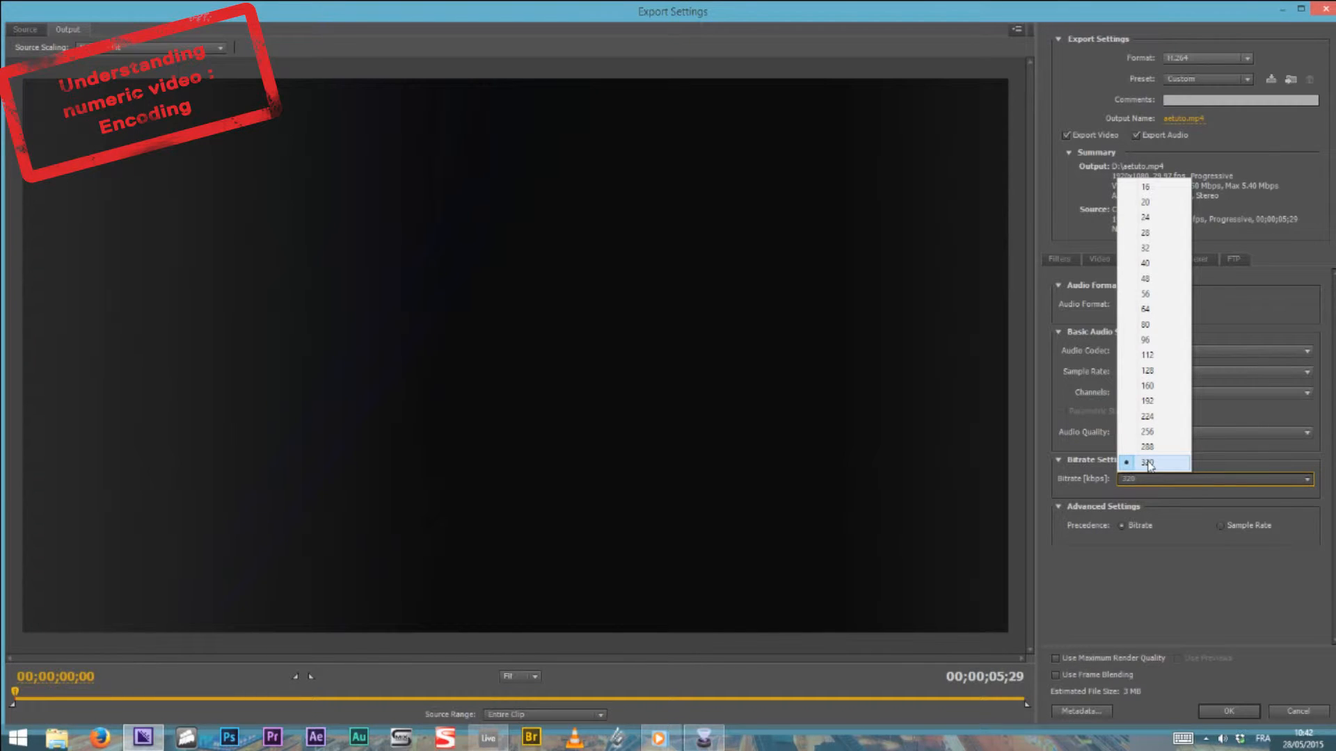
left_click(1159, 433)
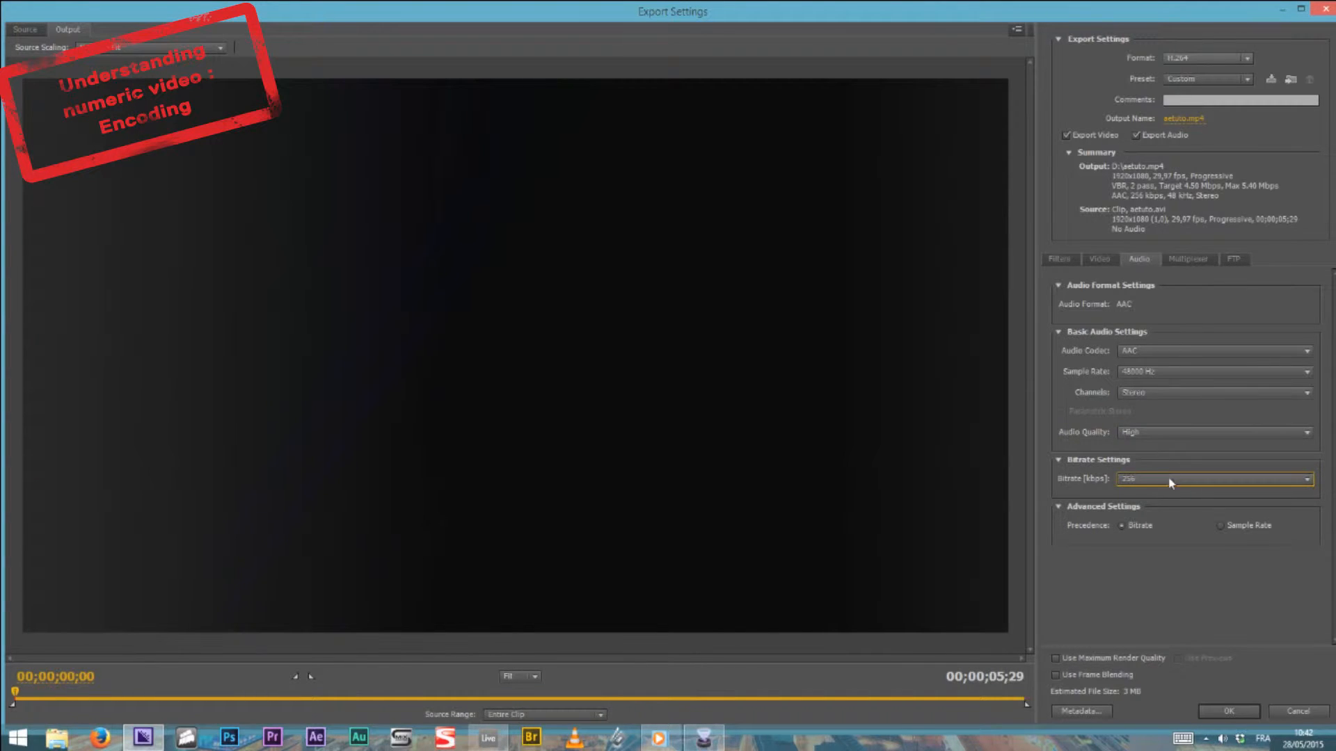
left_click(1155, 433)
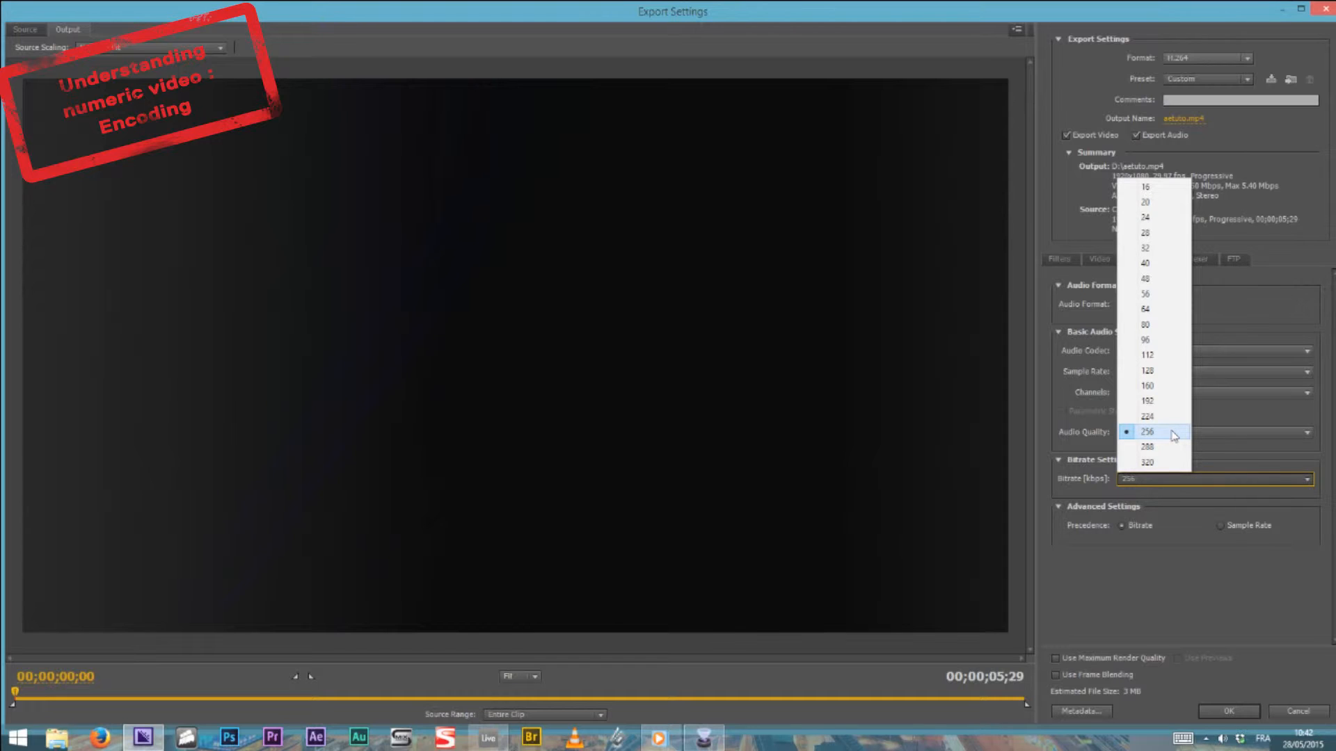
left_click(1183, 562)
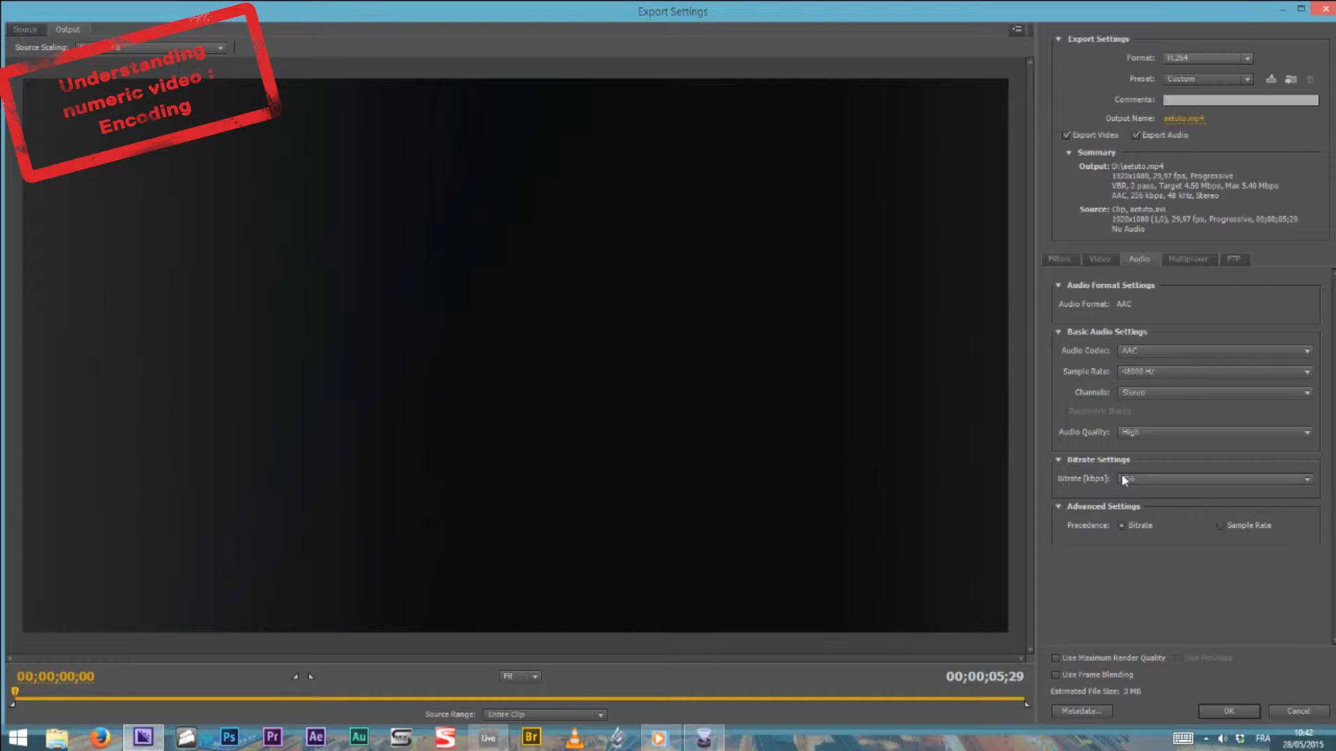
Examine the frame rate choices in the video settings and preview the clip at 00;00;02;03
left_click(1102, 261)
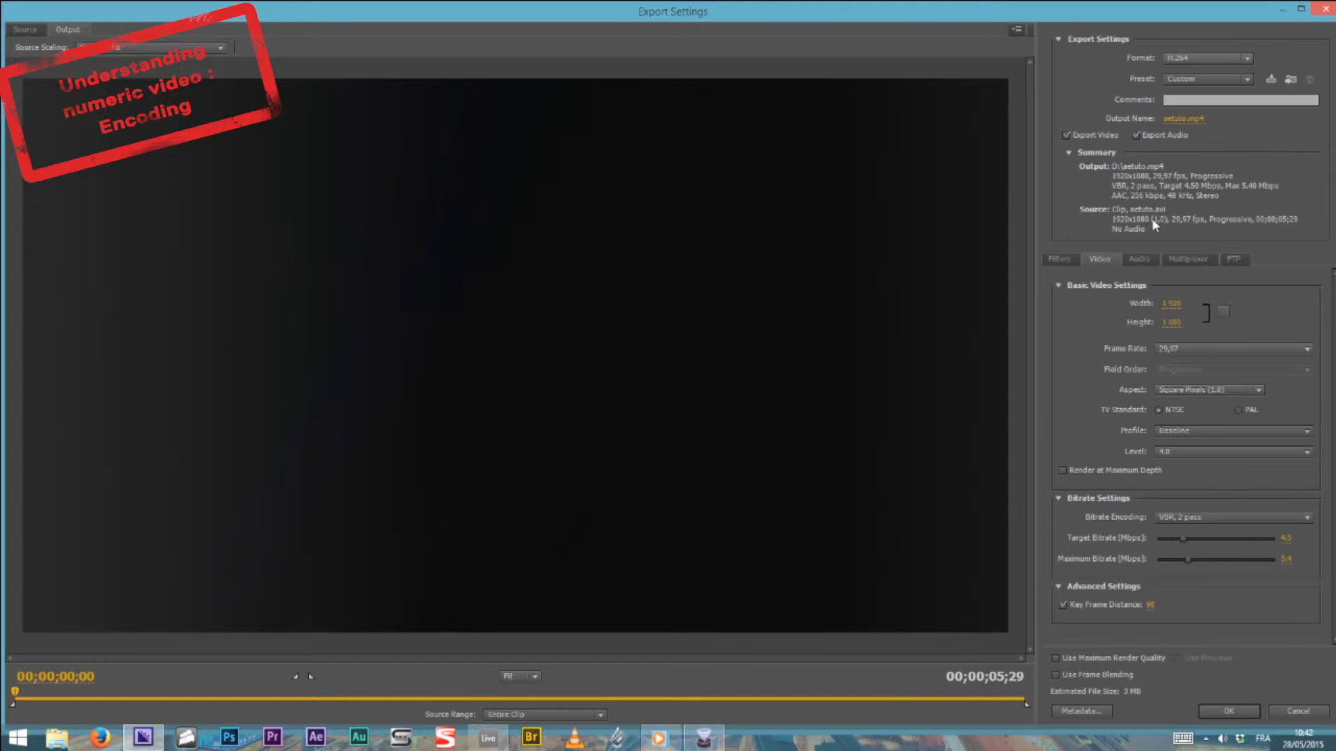
left_click(1166, 350)
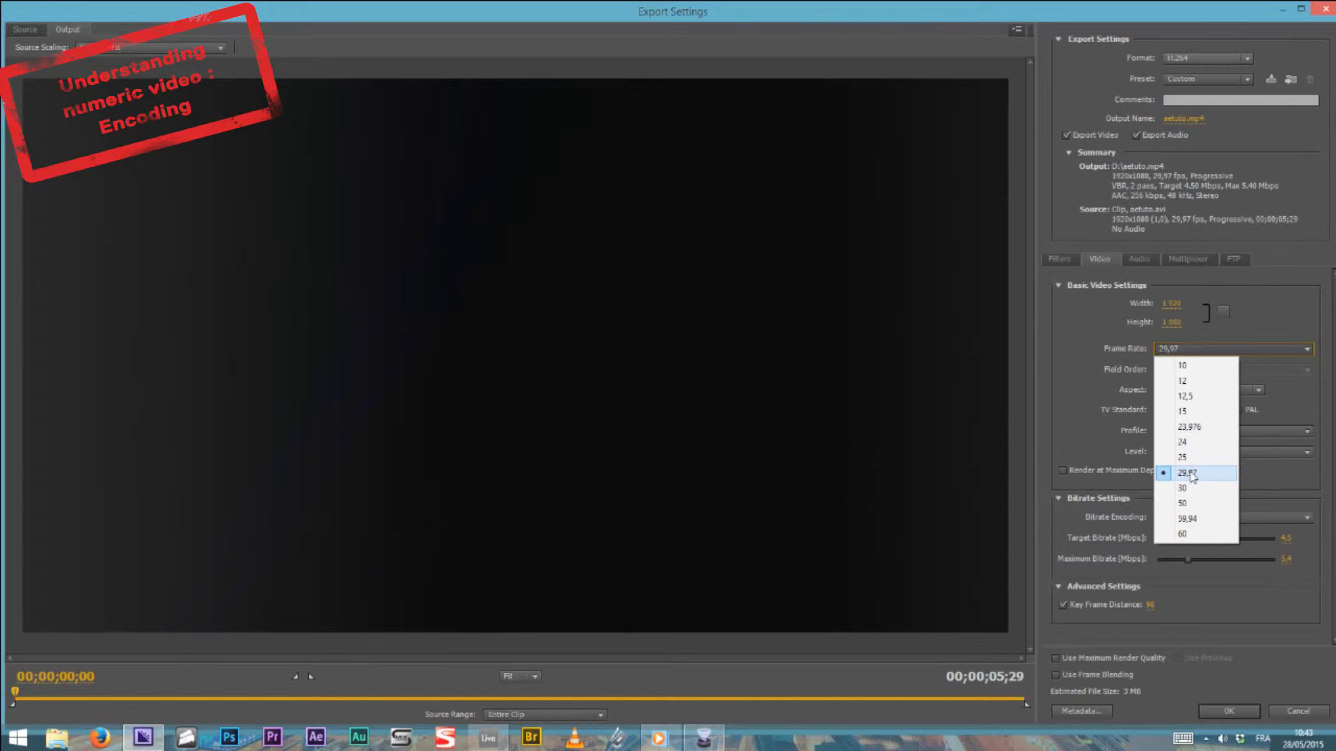
left_click(1105, 320)
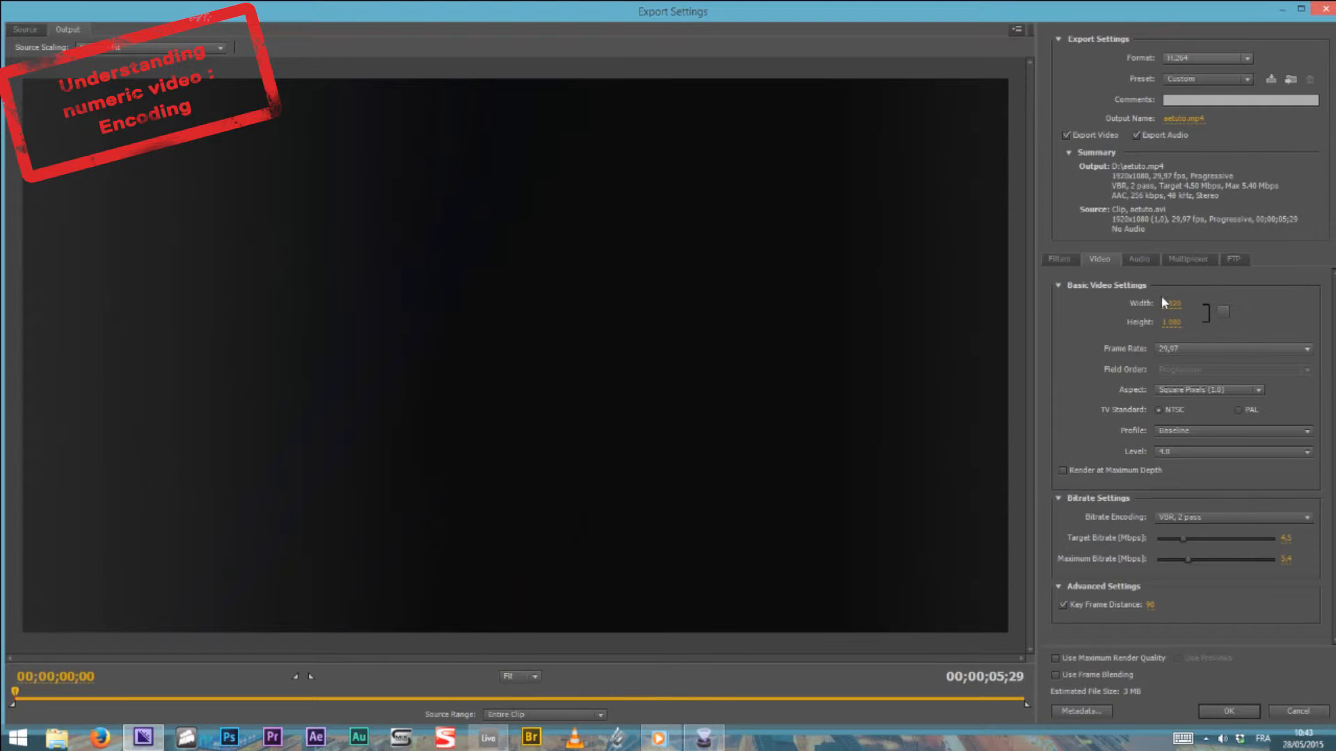
left_click(368, 694)
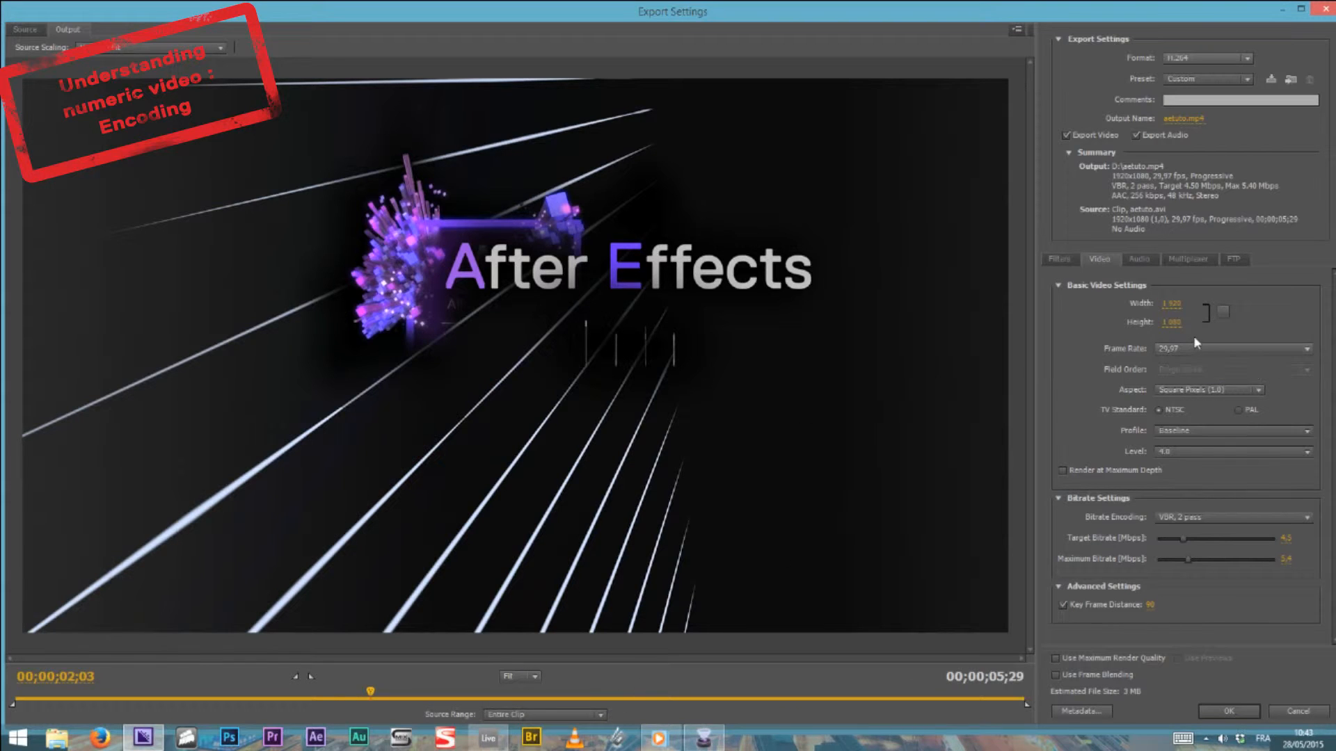
Examine the pixel aspect ratio and encoding profile choices for the H.264 video
left_click(1185, 390)
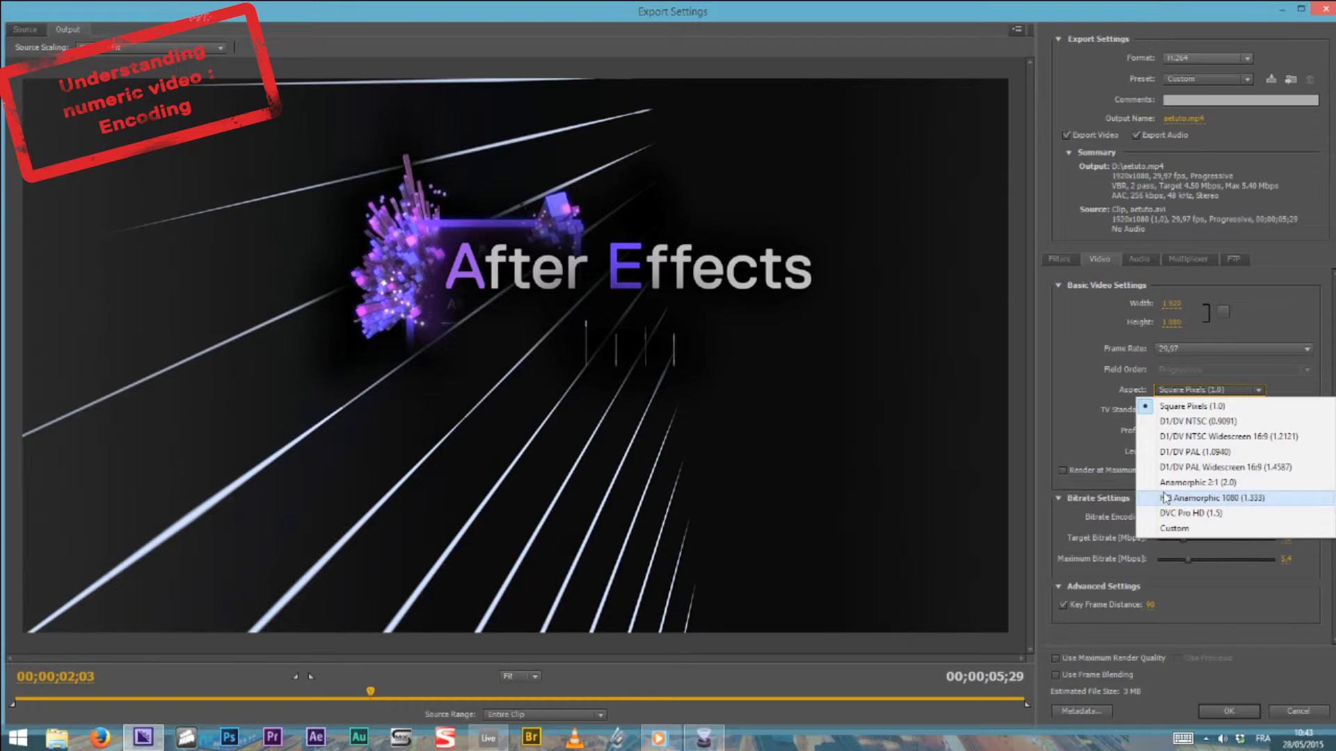
left_click(1103, 380)
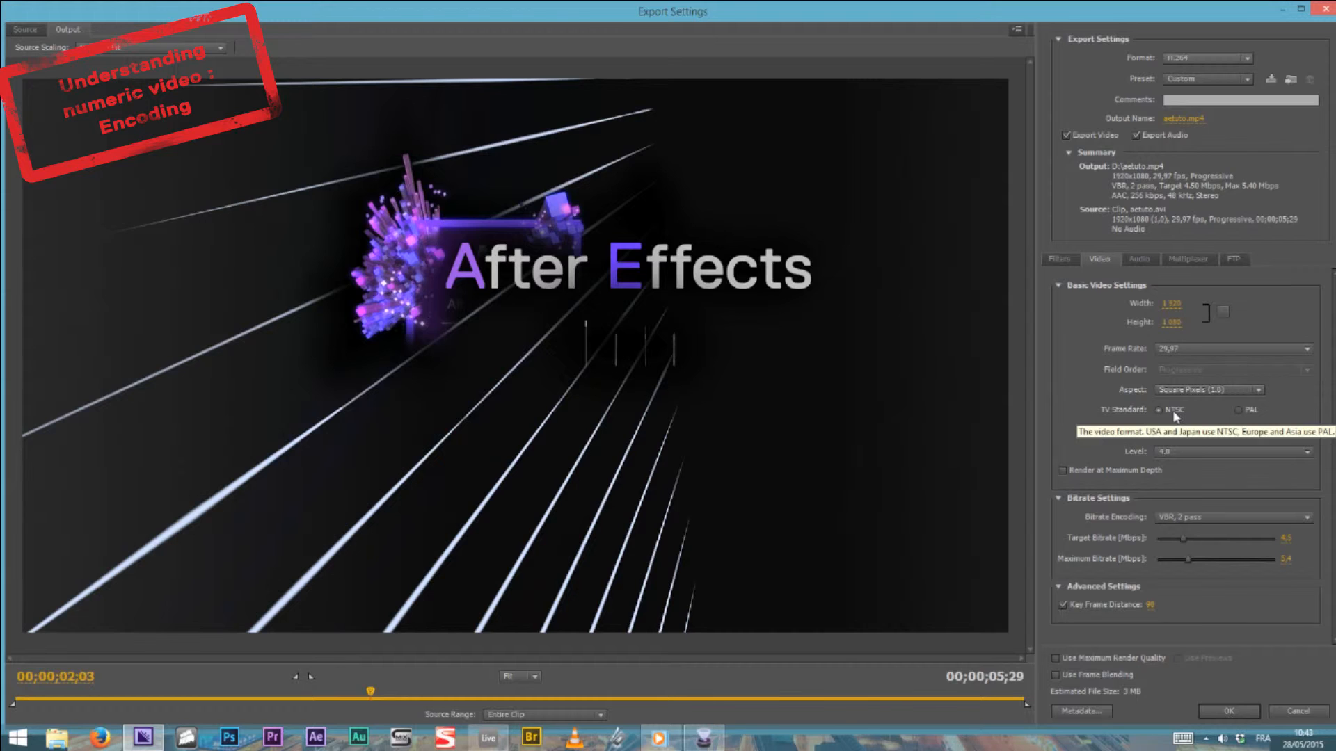
left_click(1195, 431)
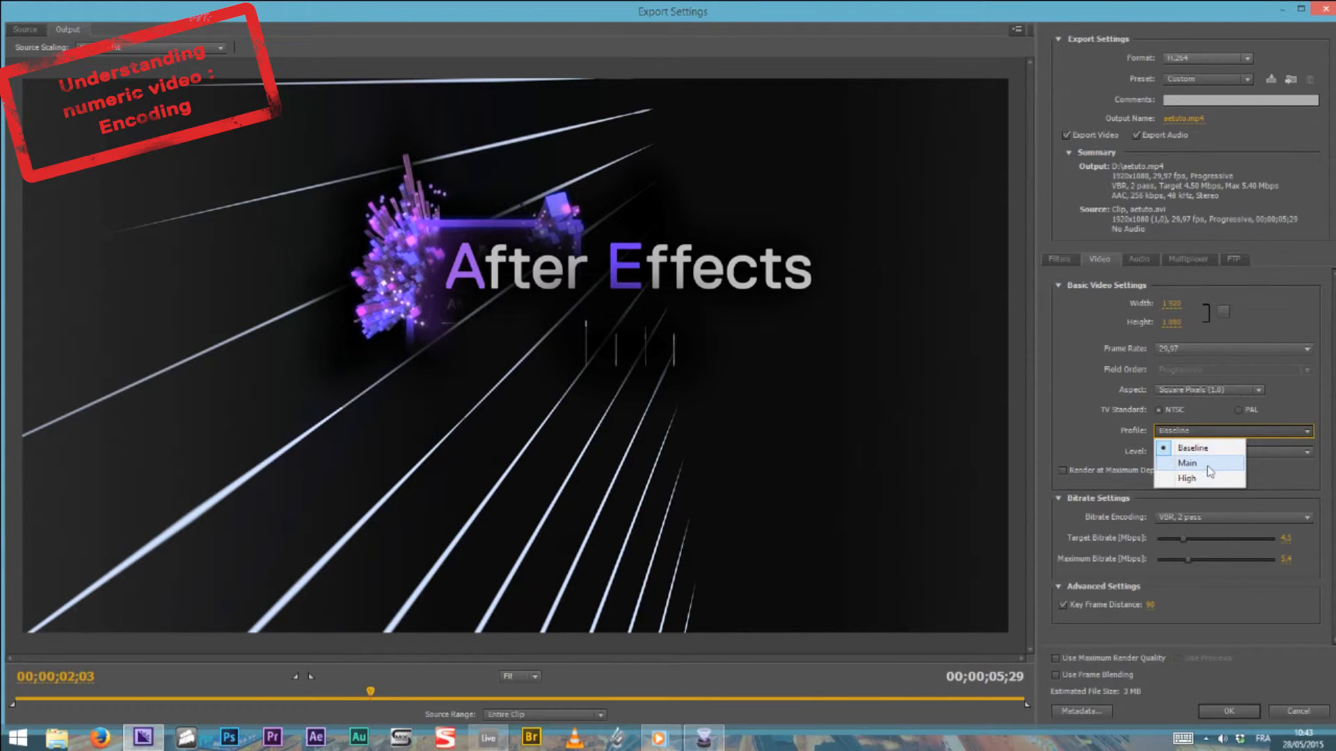
left_click(1110, 415)
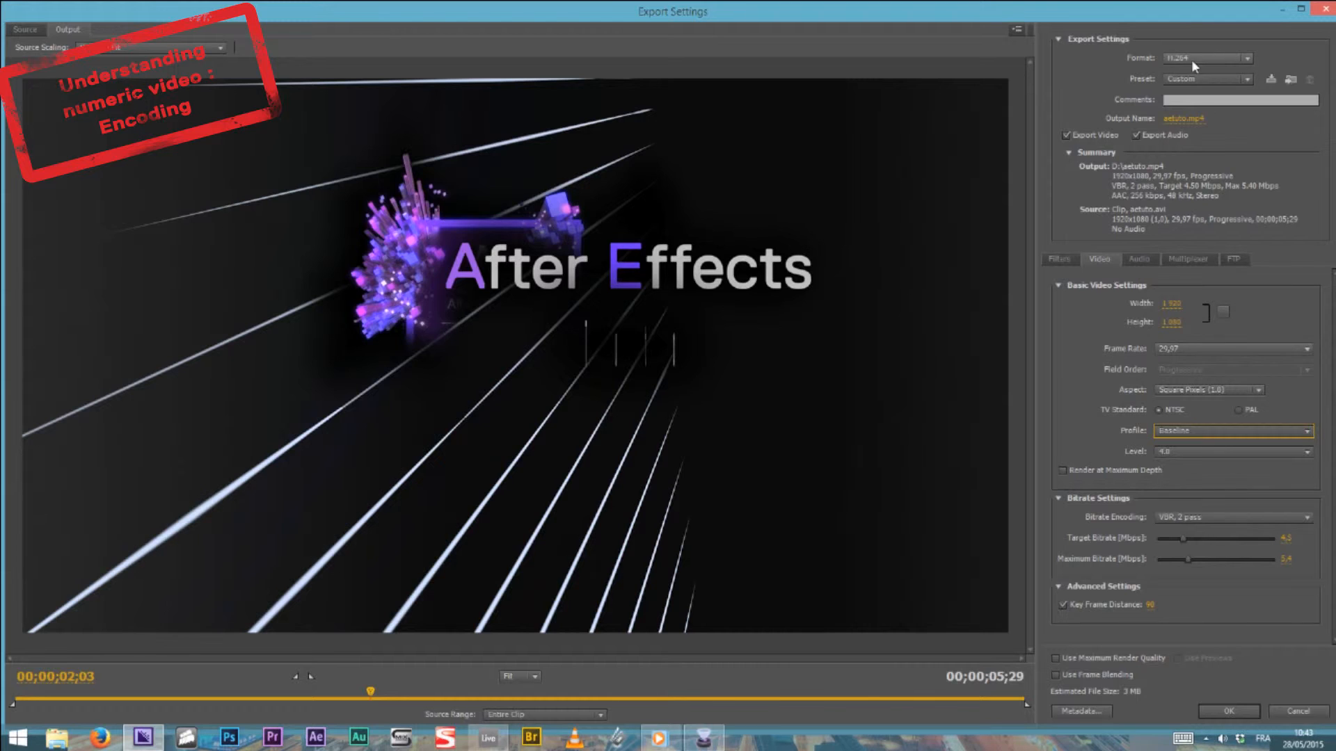
Check the video settings offered by the QuickTime format, and switch the export format back to H.264
left_click(1173, 61)
left_click(1207, 443)
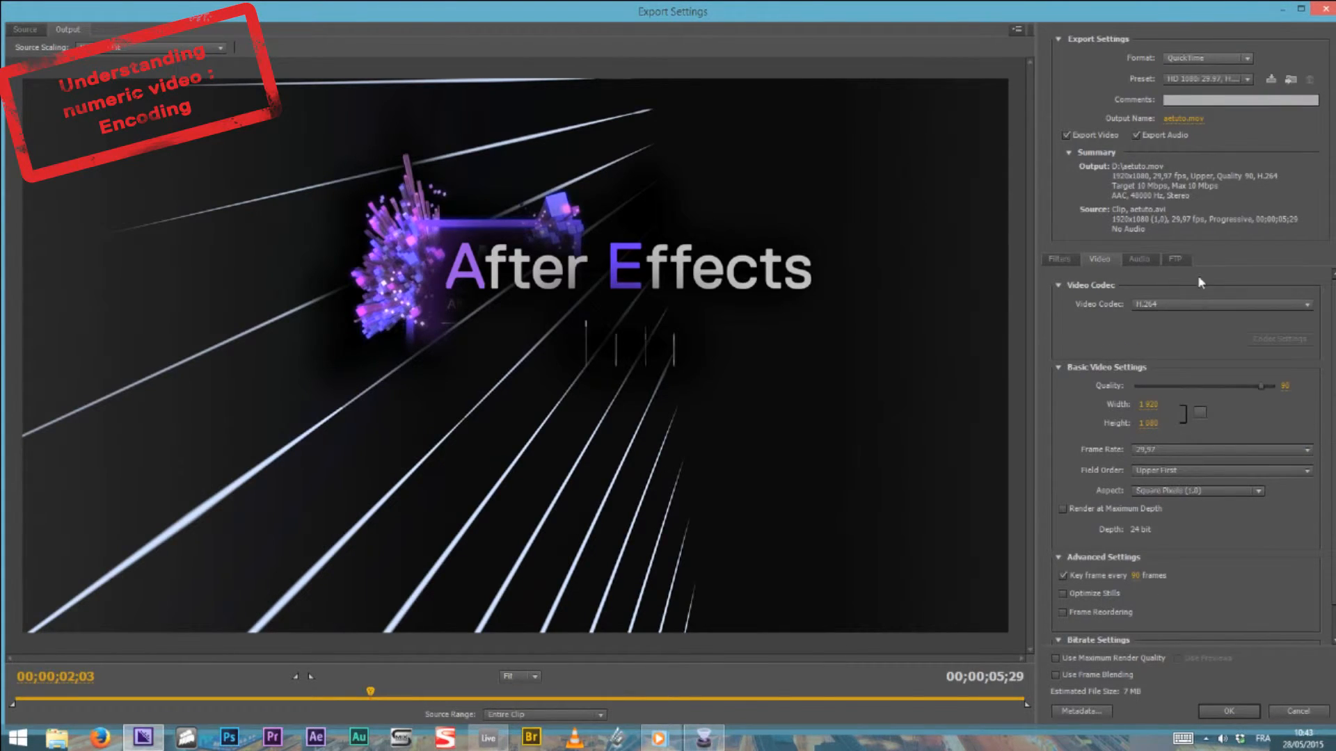
left_click(1214, 59)
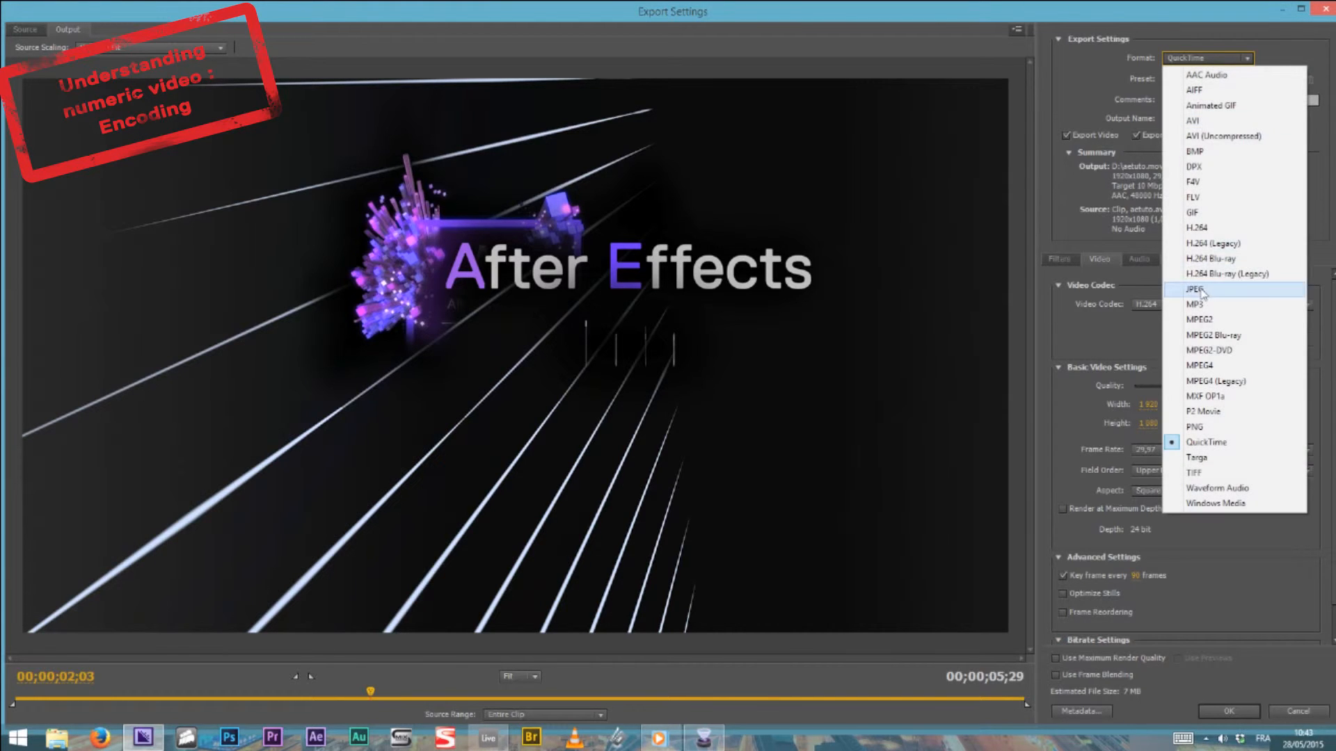
left_click(1237, 228)
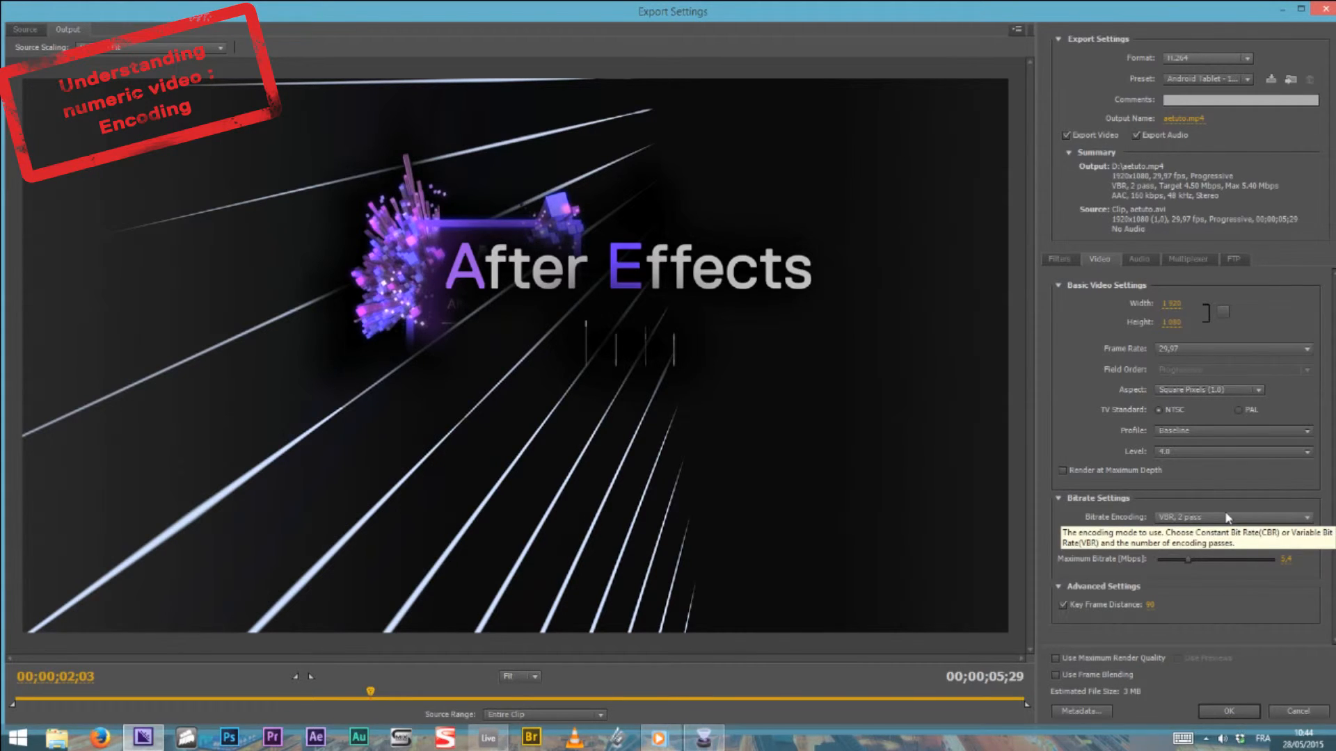
Examine the H.264 profile choices and the available encoding levels
left_click(1176, 431)
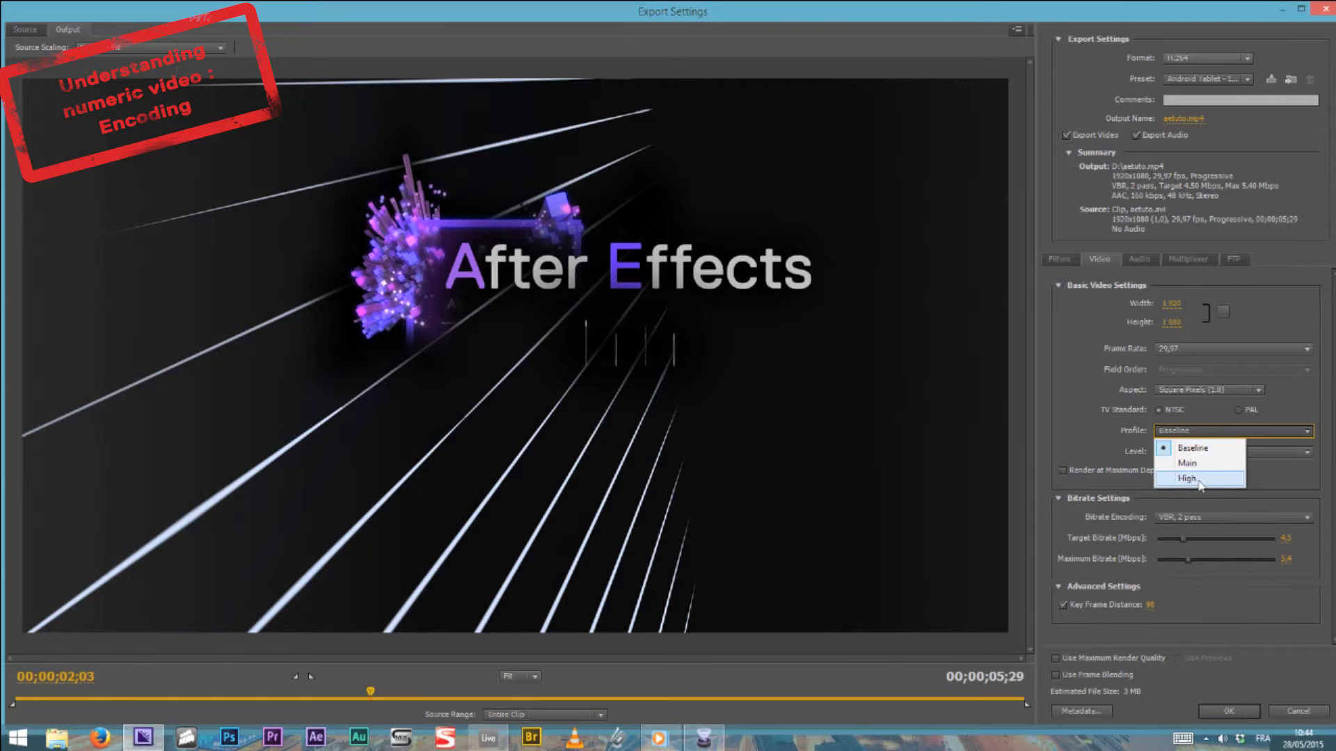
left_click(1132, 477)
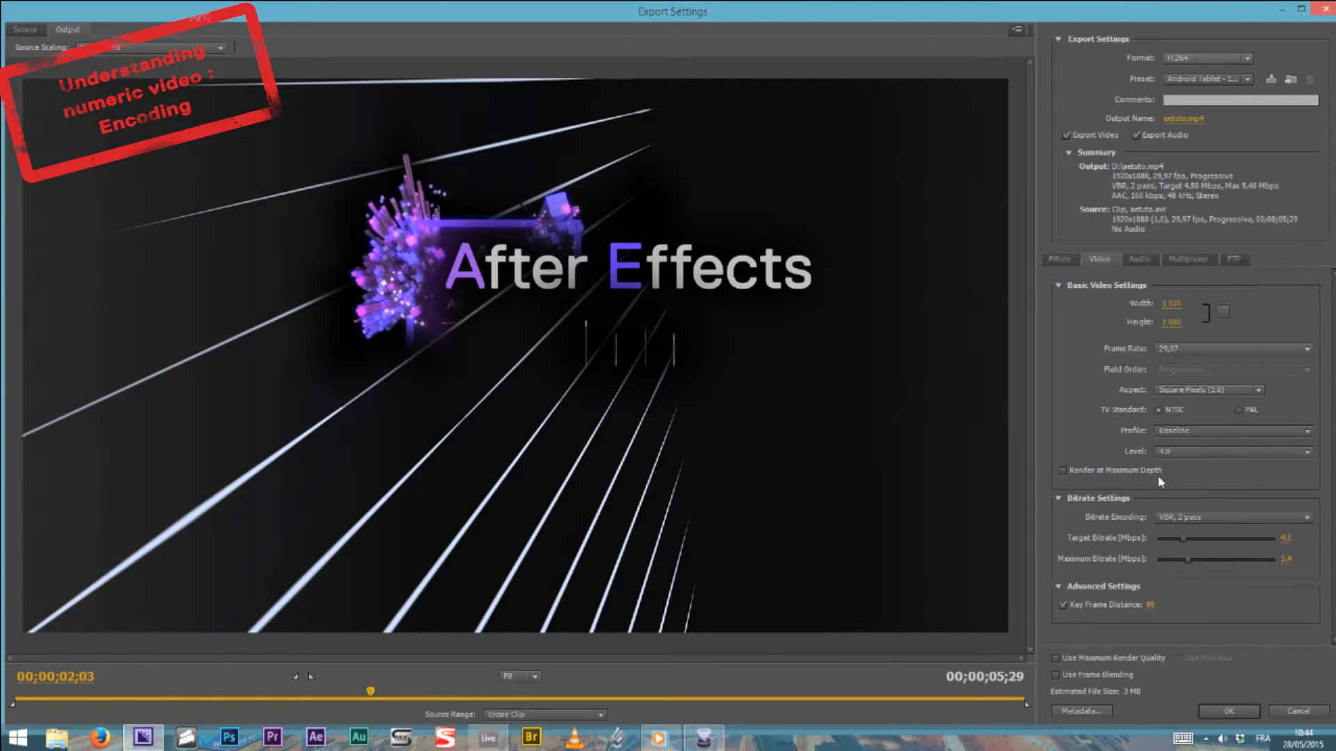
left_click(1176, 452)
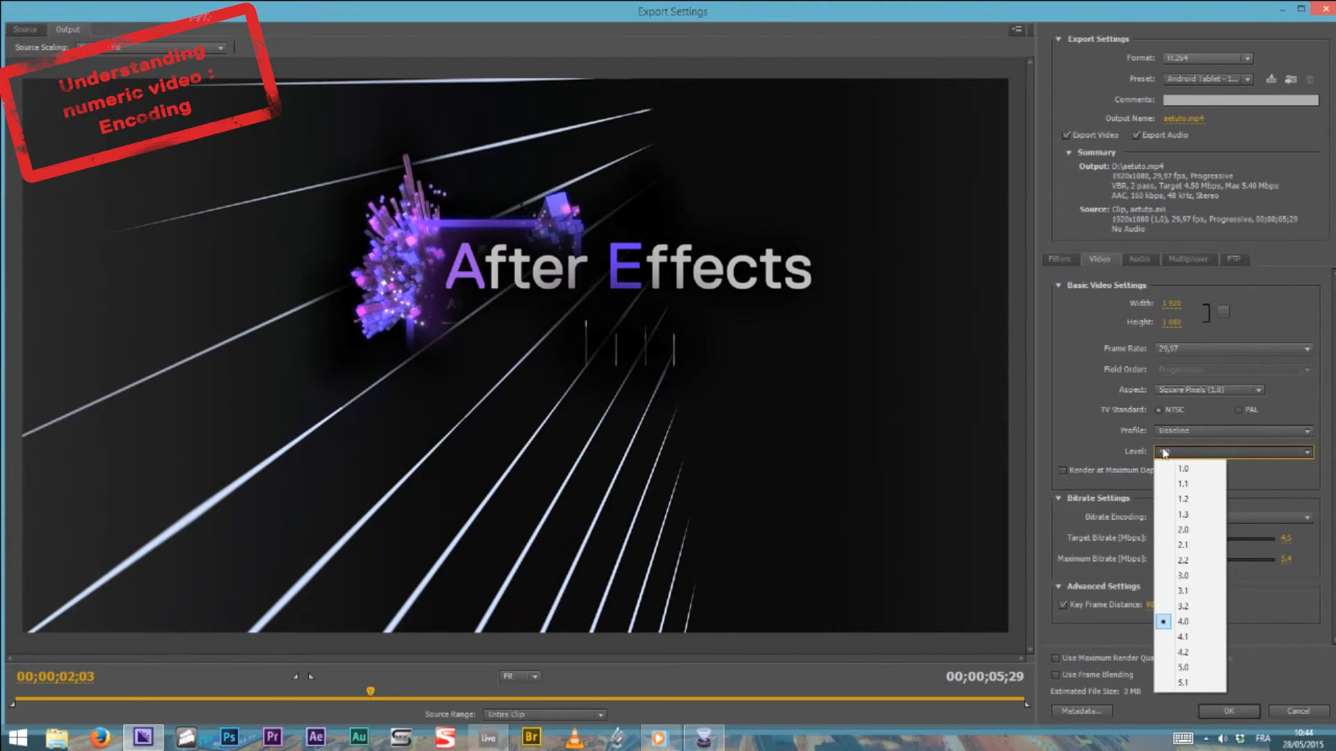
left_click(1122, 446)
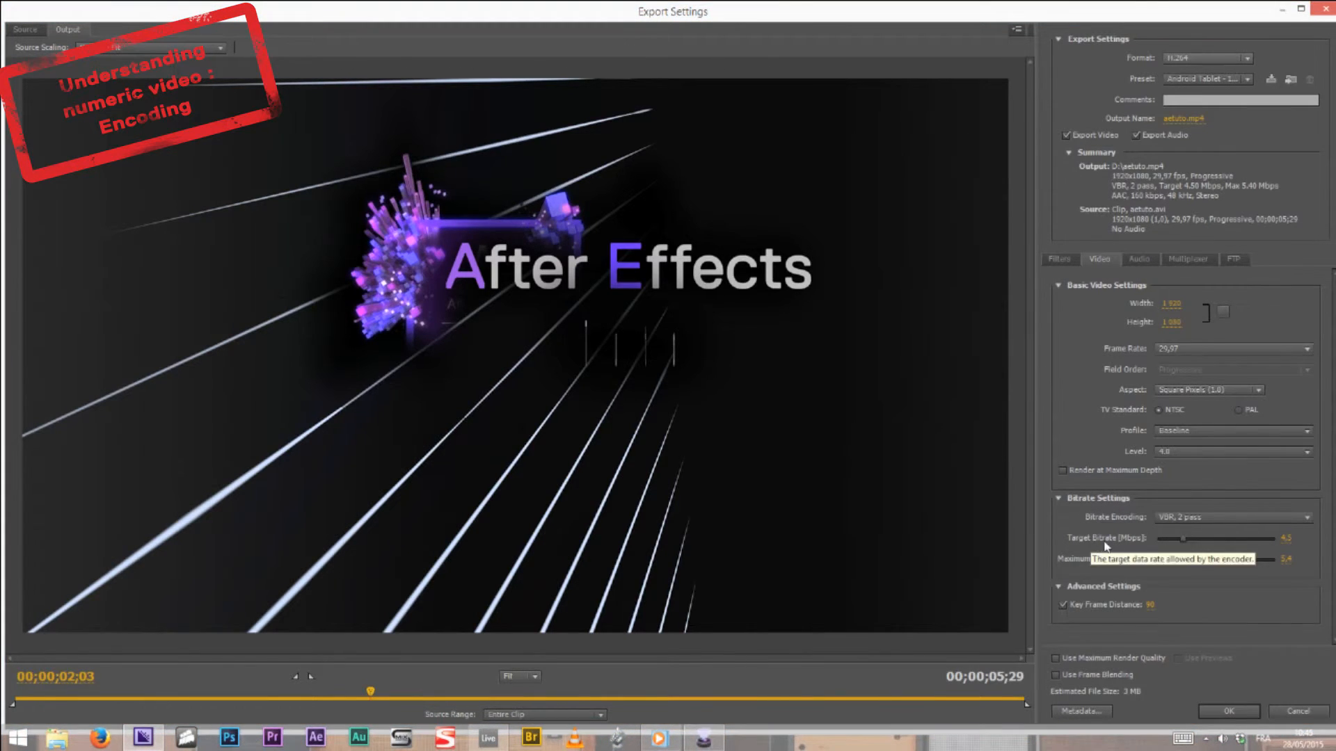
Examine the bitrate encoding choices: CBR, VBR 1 pass and VBR 2 pass
left_click(1169, 518)
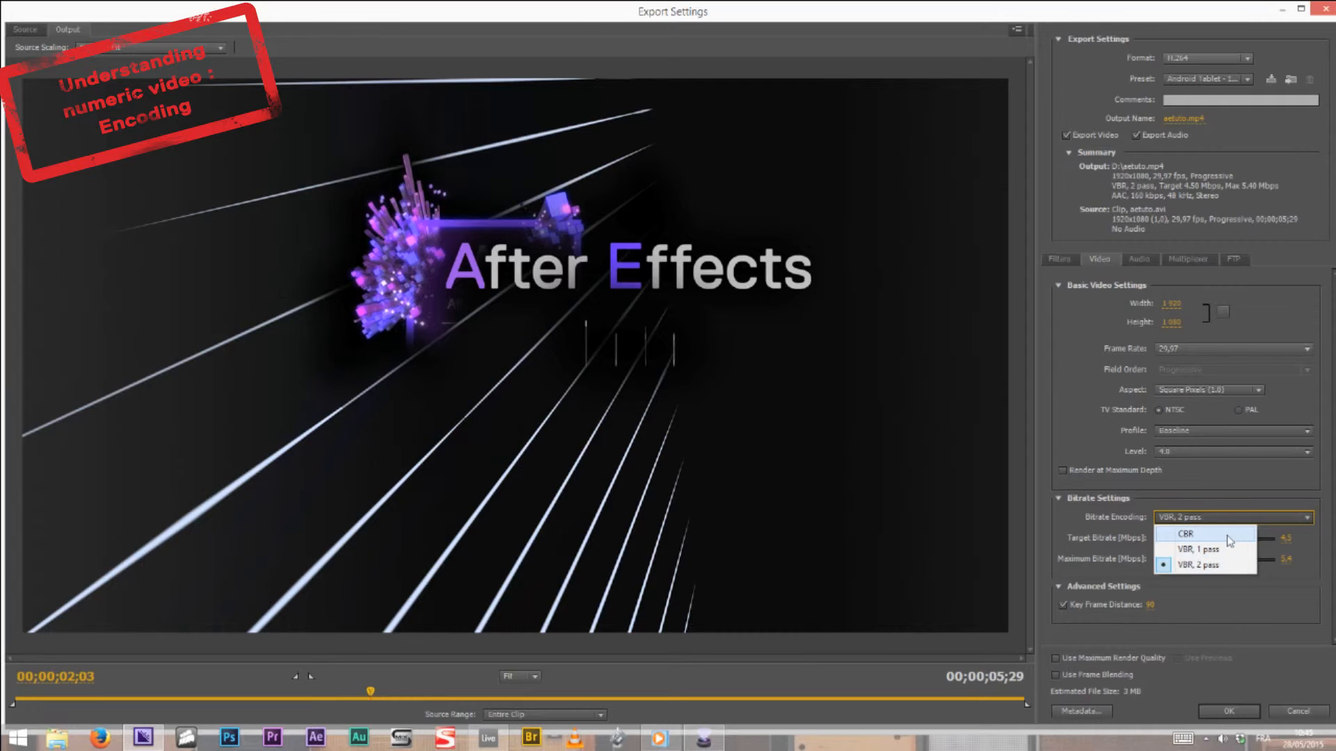
left_click(1195, 473)
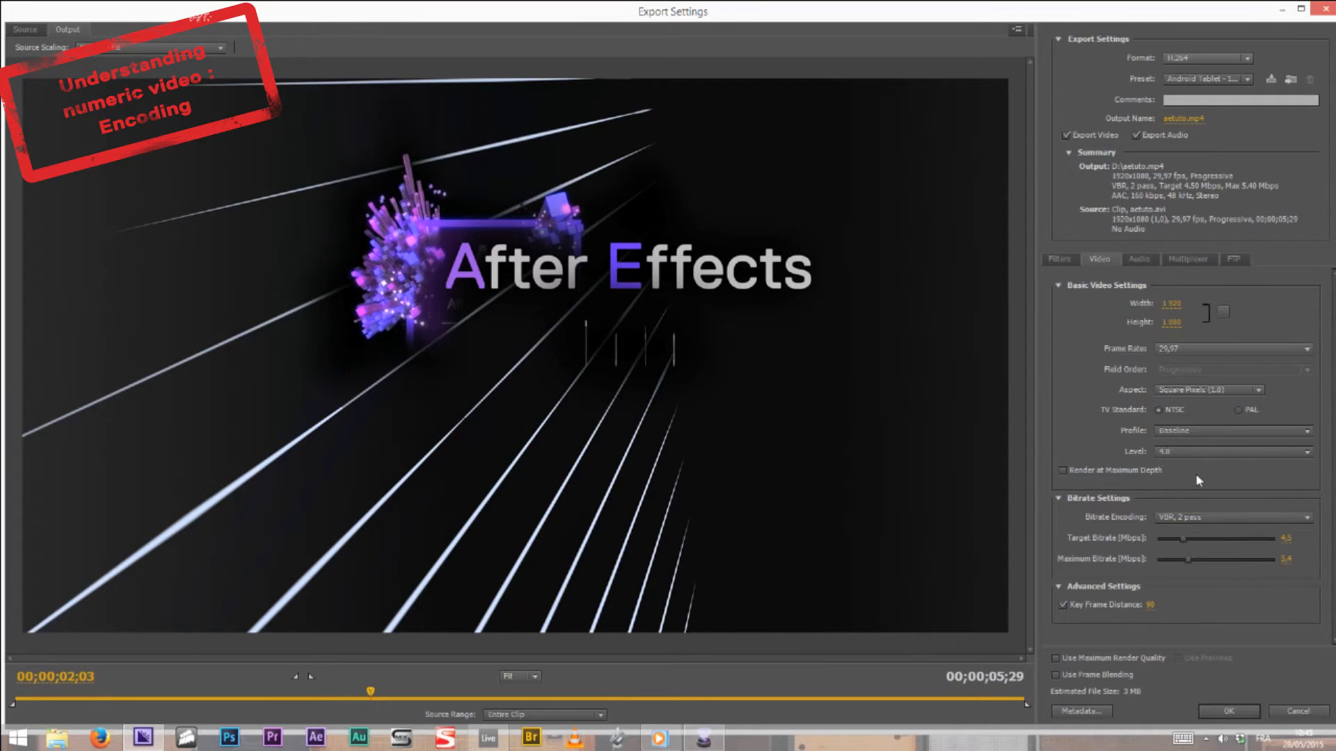
left_click(1191, 519)
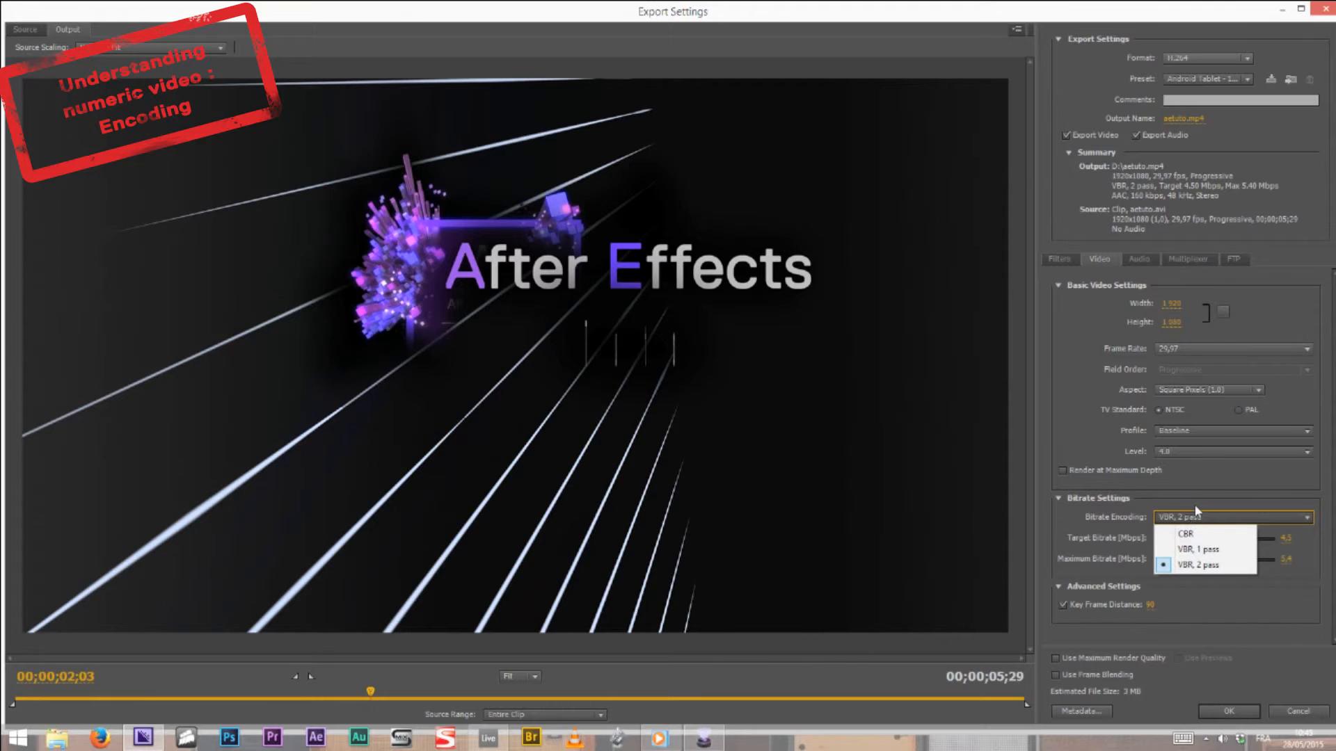
left_click(1197, 491)
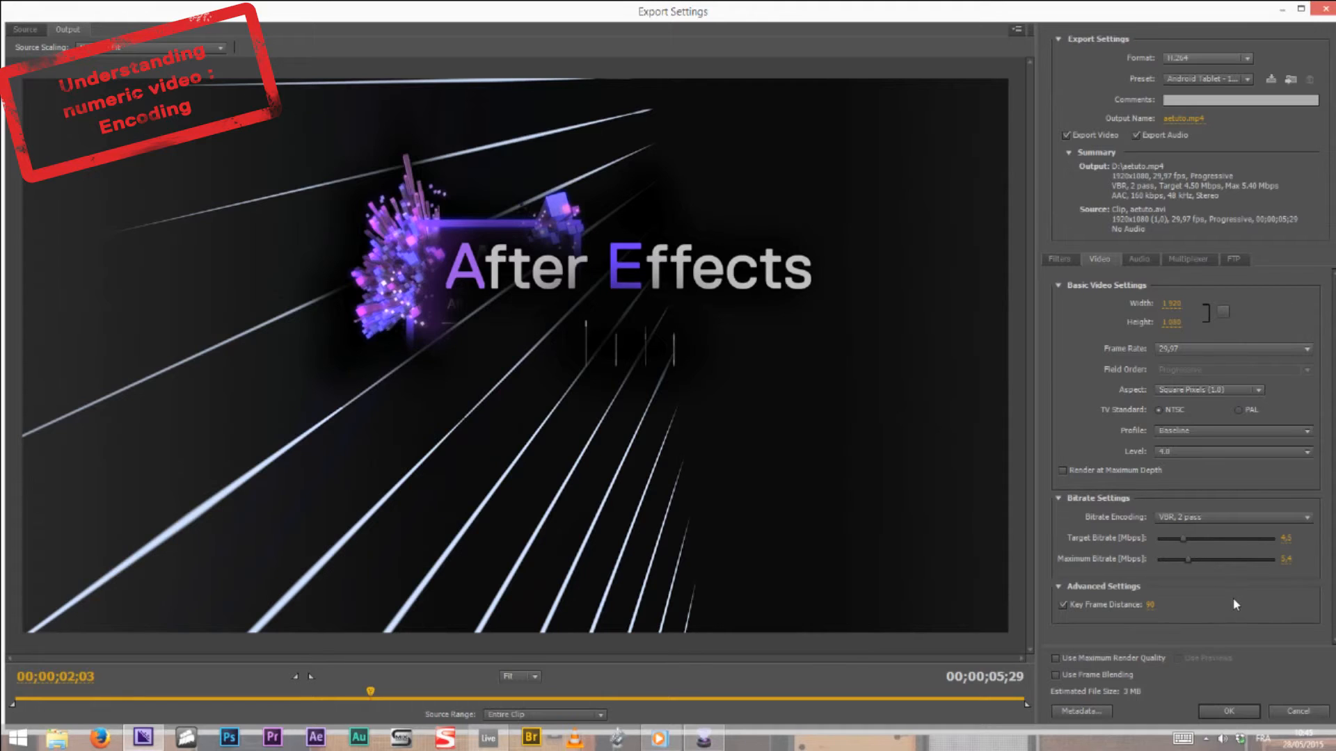
Raise the target and maximum bitrates to 20 Mbps
left_click(1287, 541)
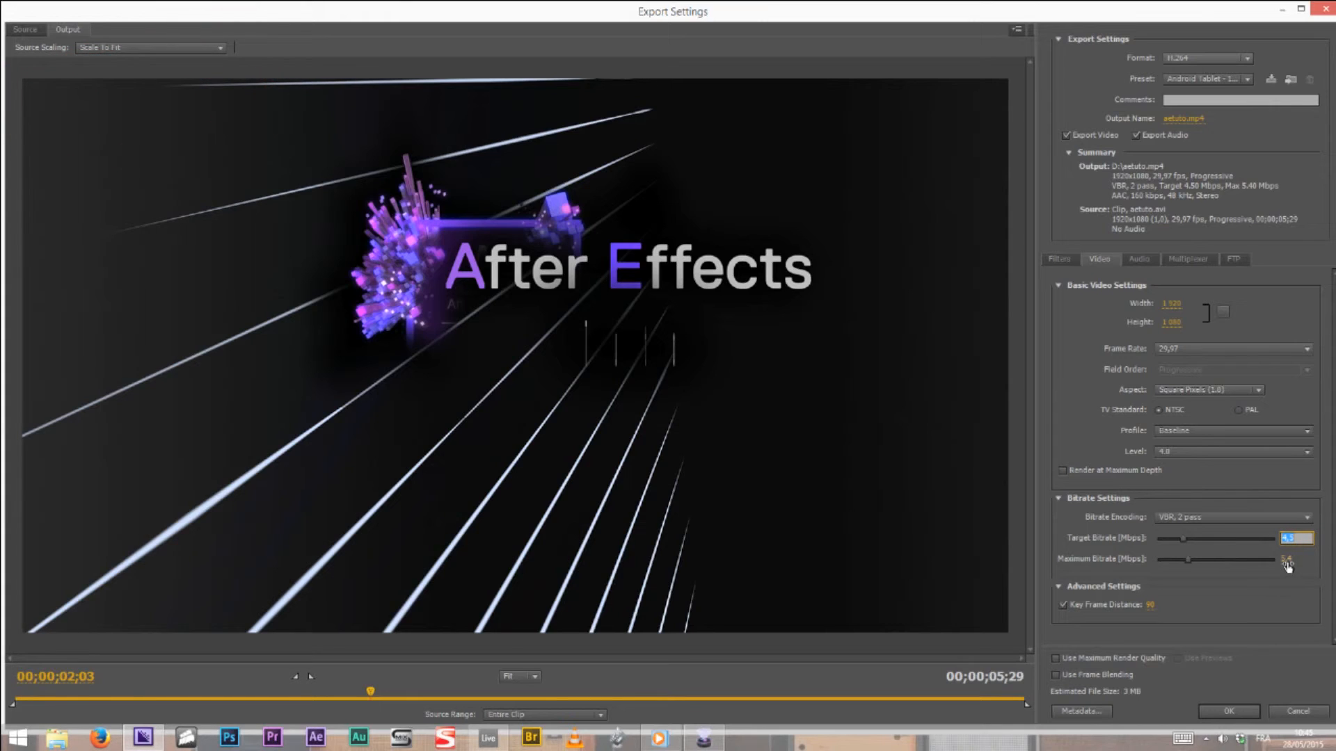
left_click(1287, 562)
left_click(1280, 585)
left_click_drag(1187, 541, 1291, 550)
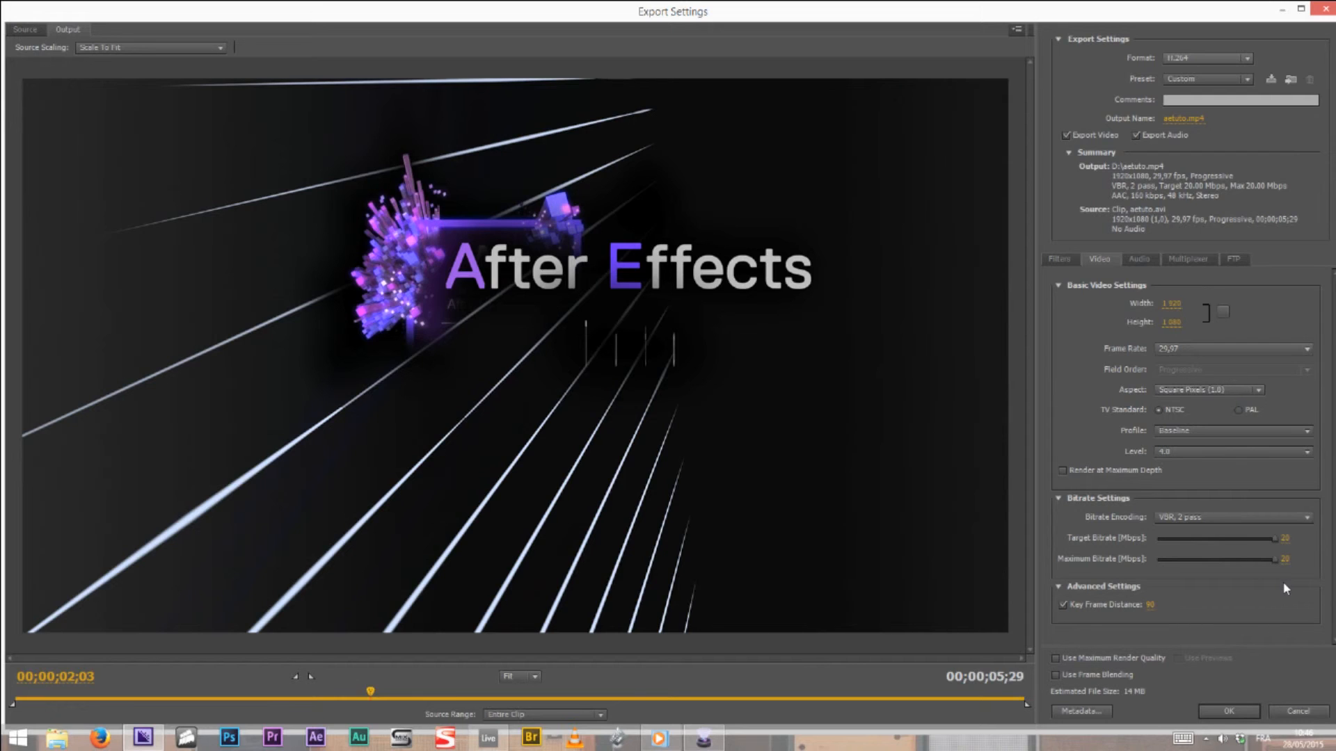
Set the H.264 profile to High and try to raise the target bitrate further
left_click(1197, 432)
left_click(1186, 478)
left_click_drag(1281, 539, 1287, 540)
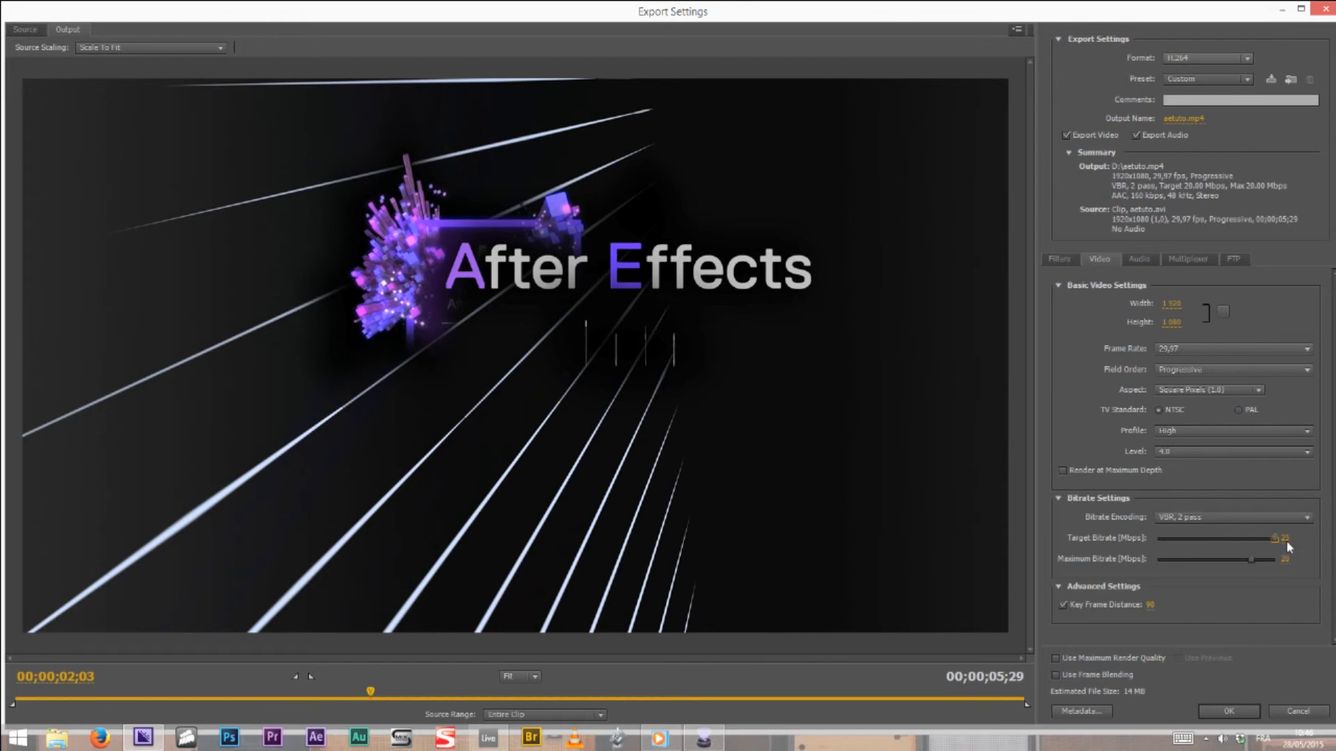
Set the level to 5.1, the maximum bitrate to 300 Mbps and the target bitrate to about 135.9 Mbps, and accept the export settings
left_click(1224, 452)
left_click(1192, 683)
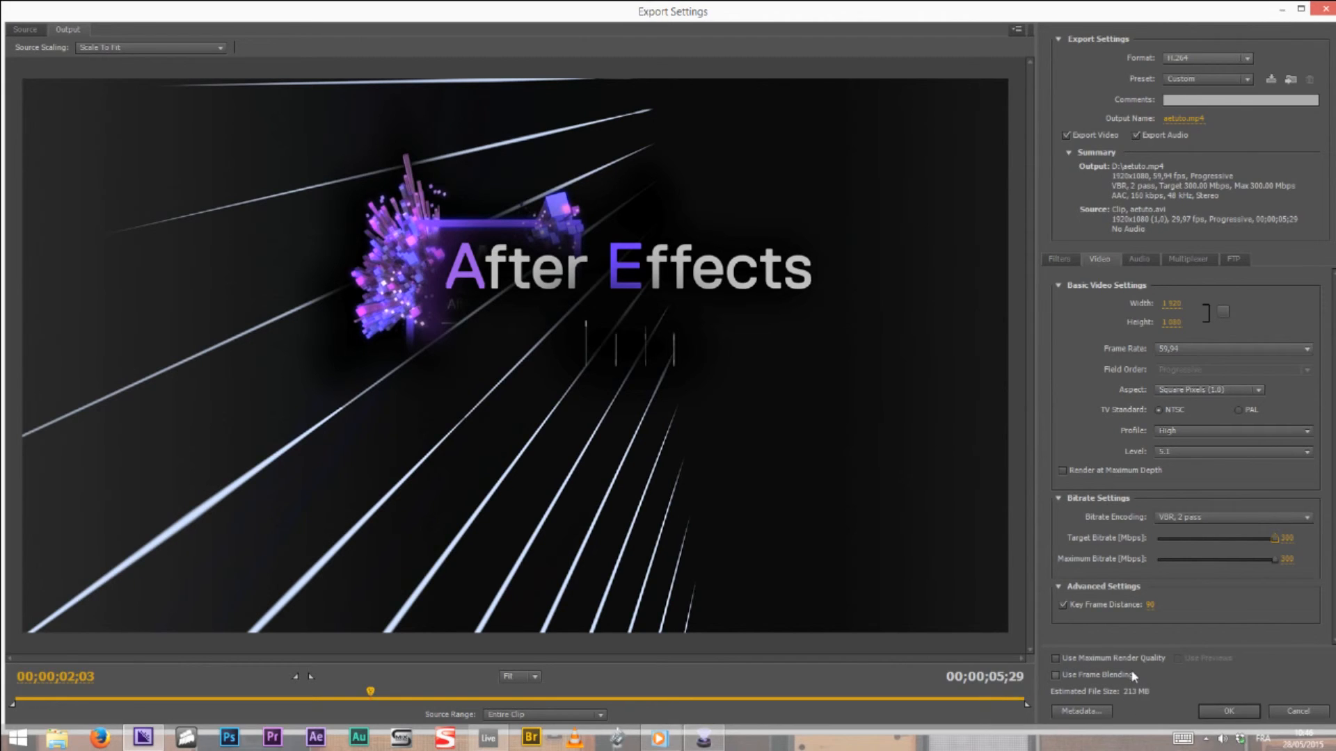
left_click(1212, 539)
left_click(1222, 708)
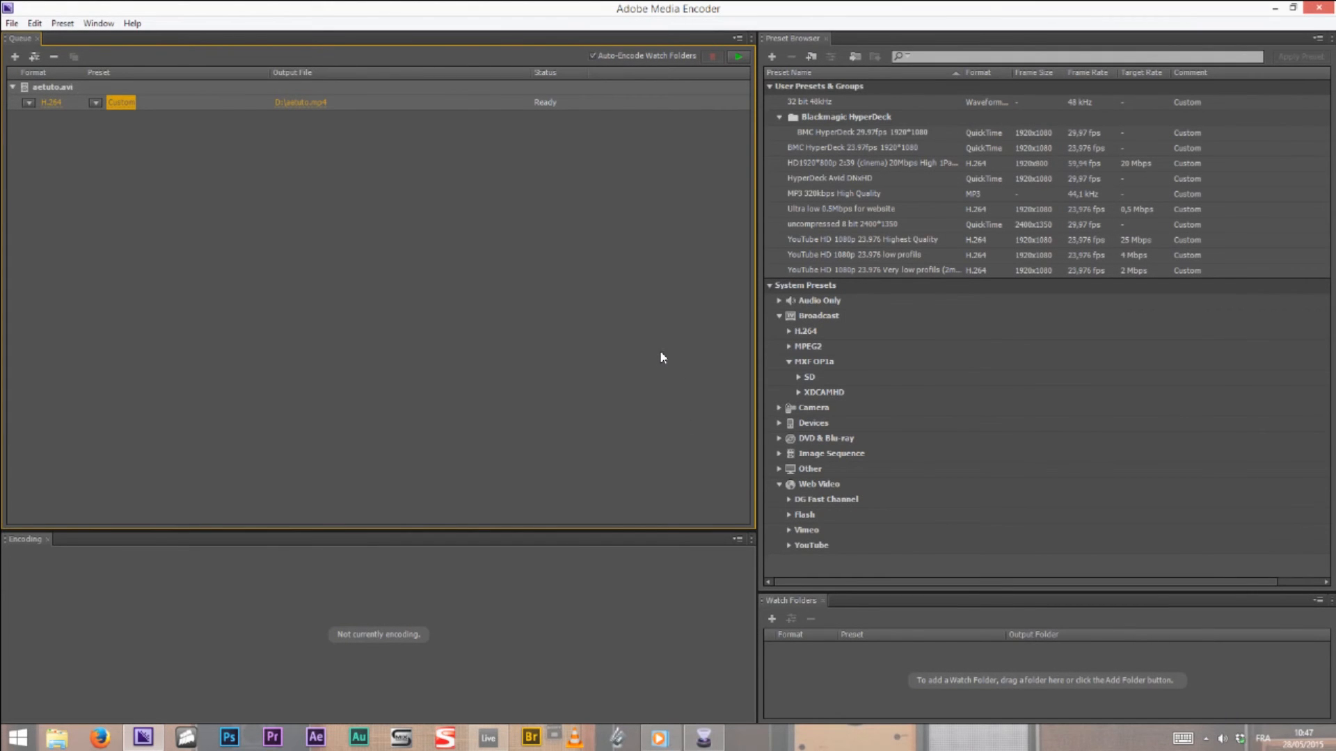
Reopen the queued clip's export settings and review the frame rate and pixel aspect ratio choices
left_click(116, 105)
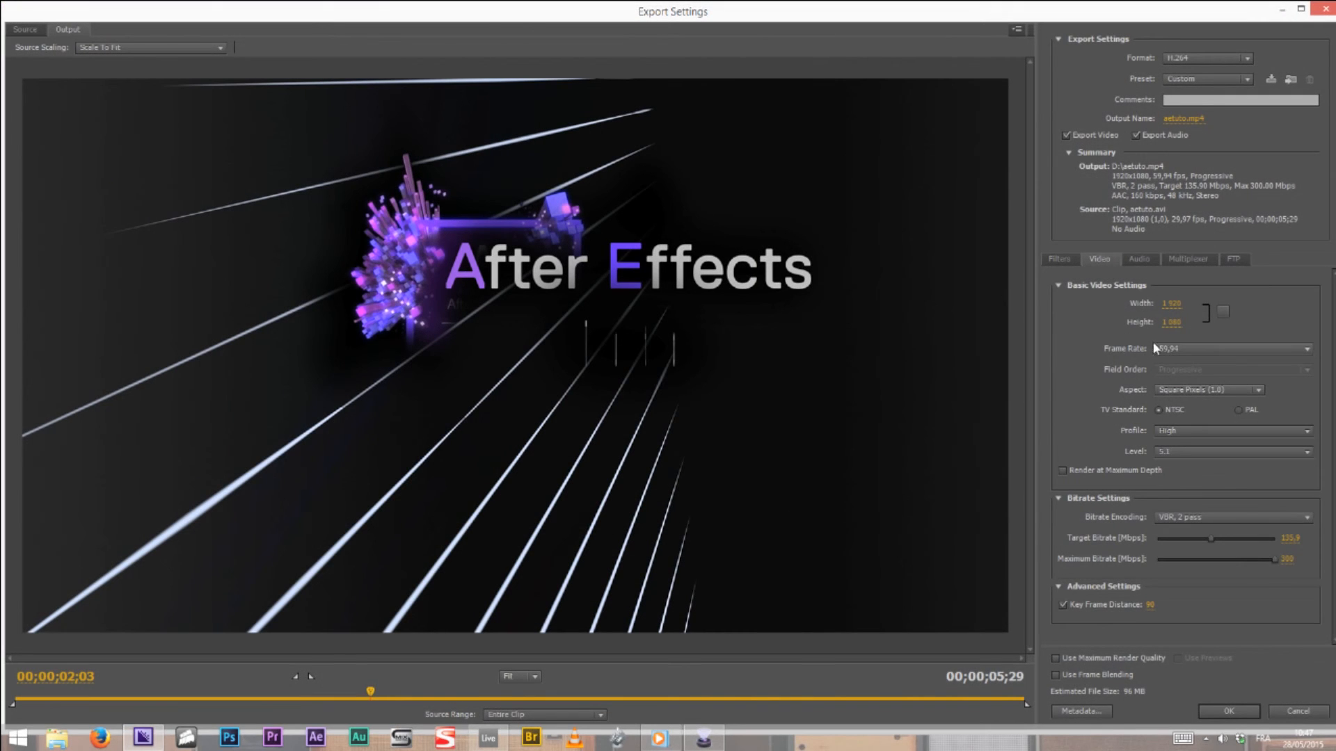
left_click(1191, 348)
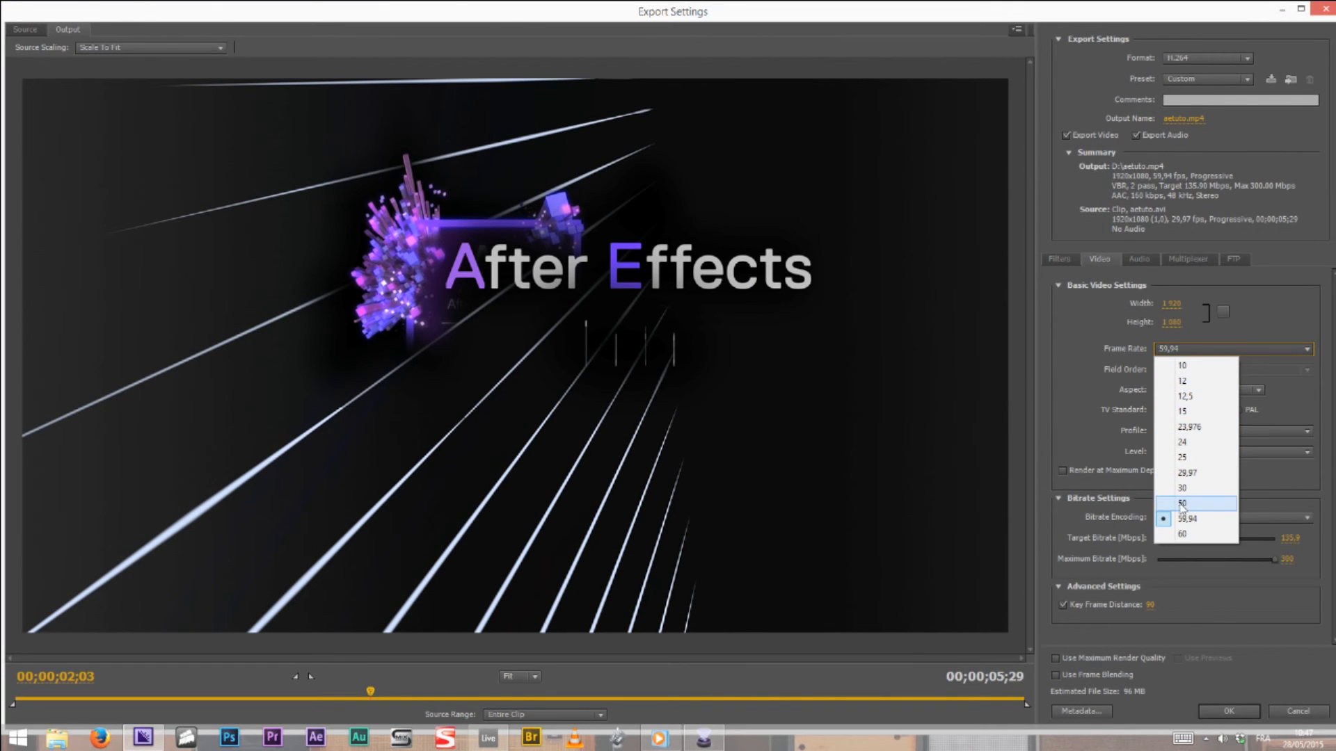
left_click(1119, 374)
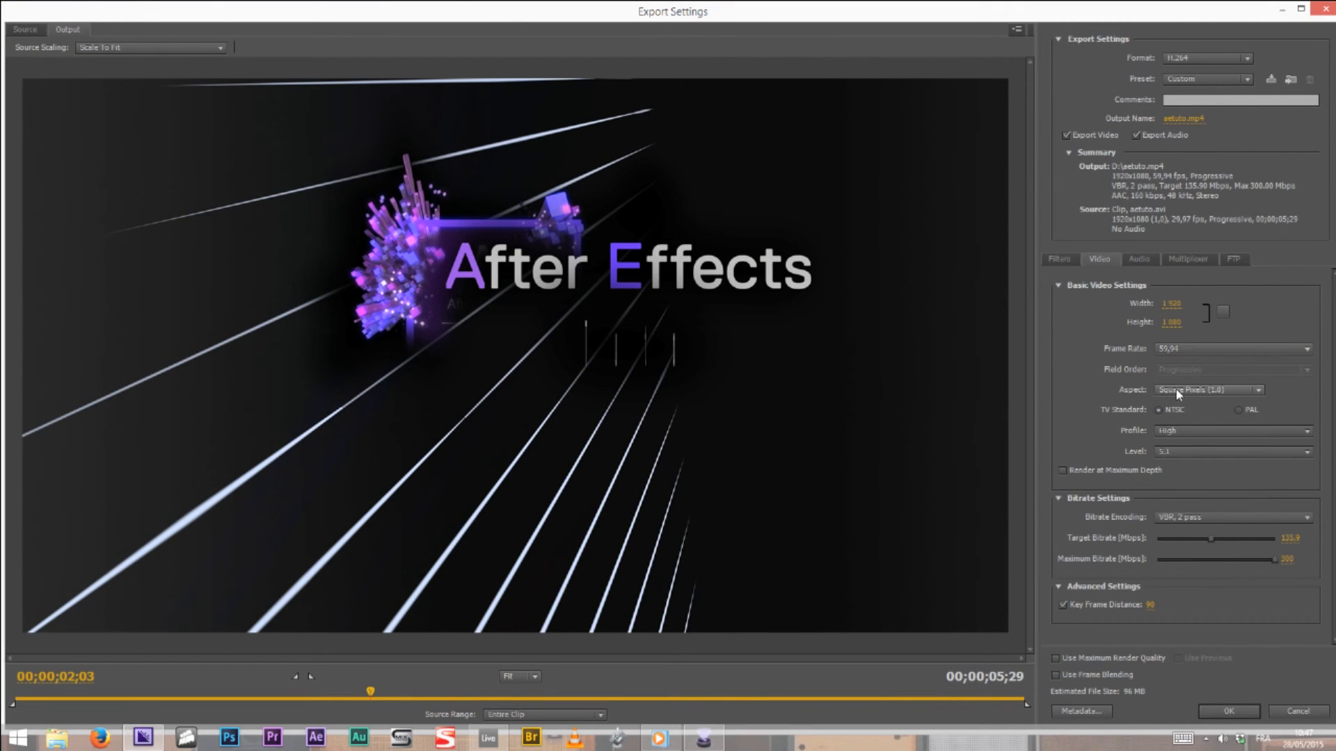
left_click(1224, 389)
left_click(1096, 343)
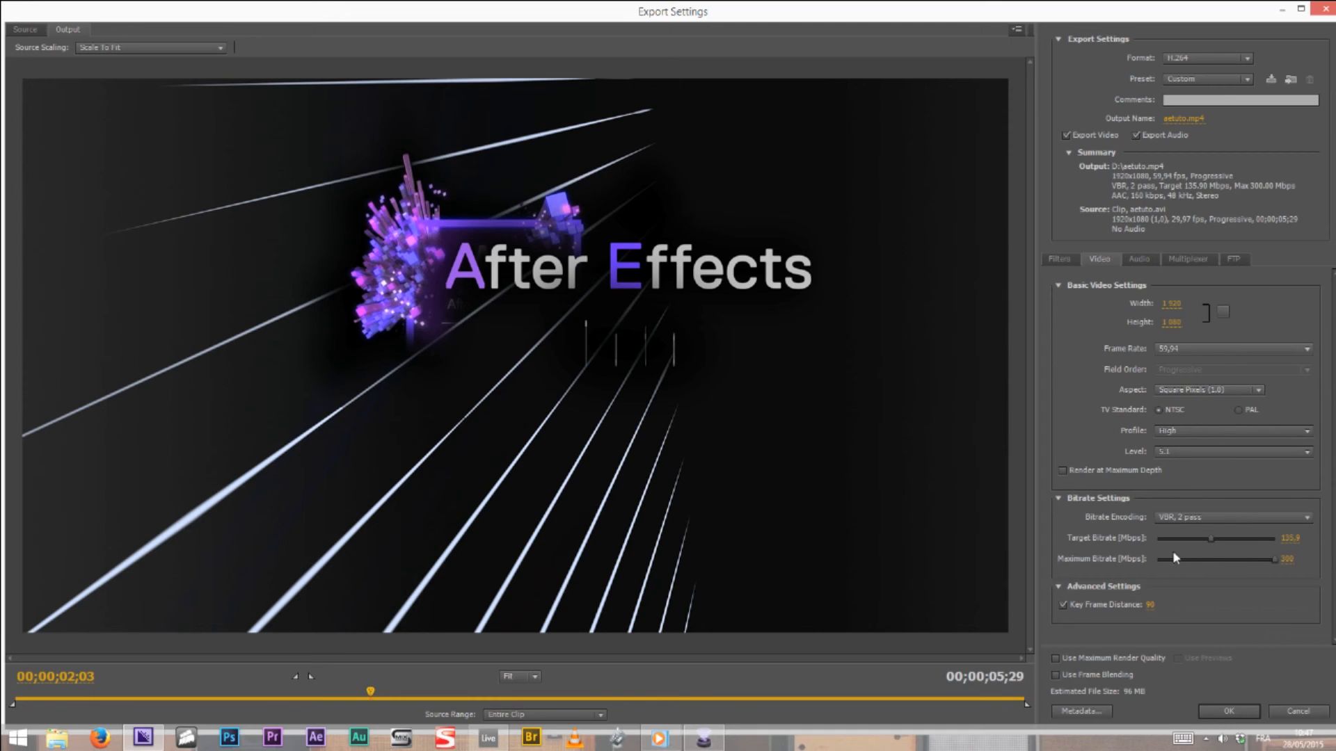